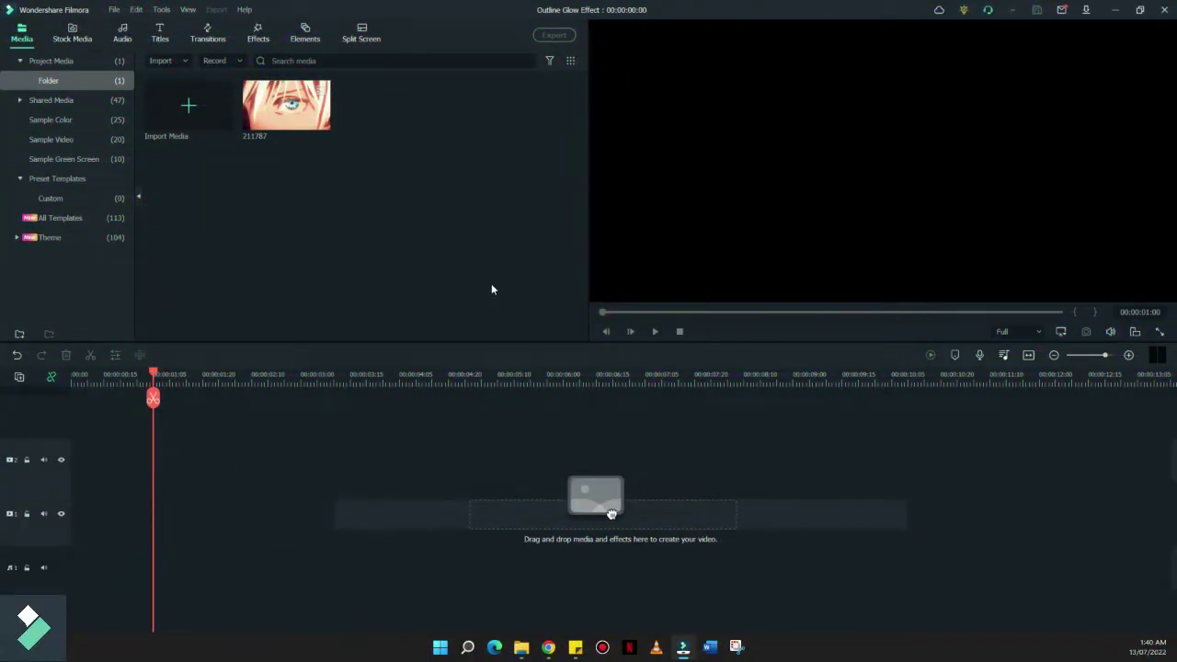
Place the 211787 clip at the start of the first video track and preview it to find where the eye opens.
drag(303, 108, 90, 649)
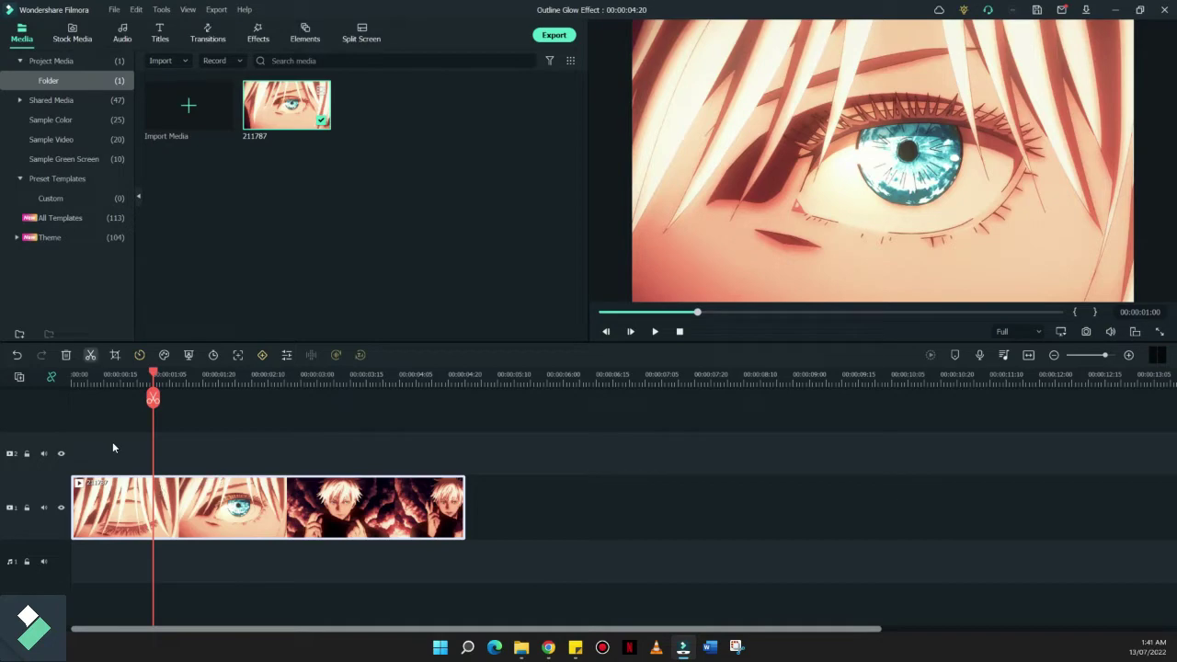
click(104, 386)
key(space)
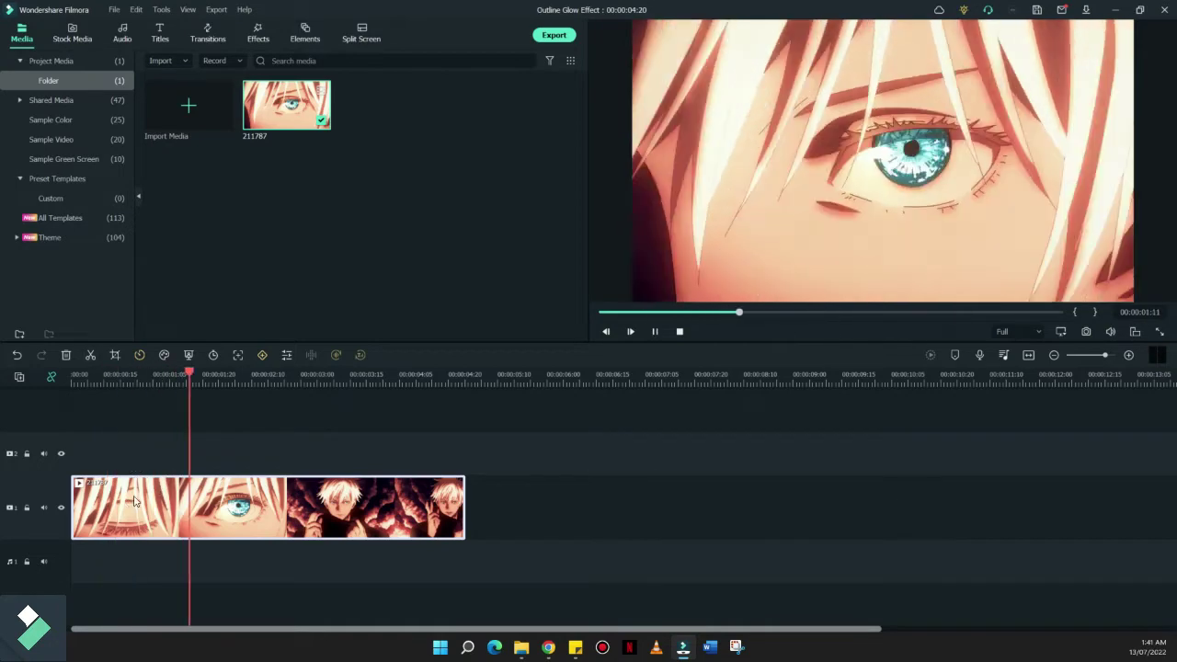
key(space)
key(space)
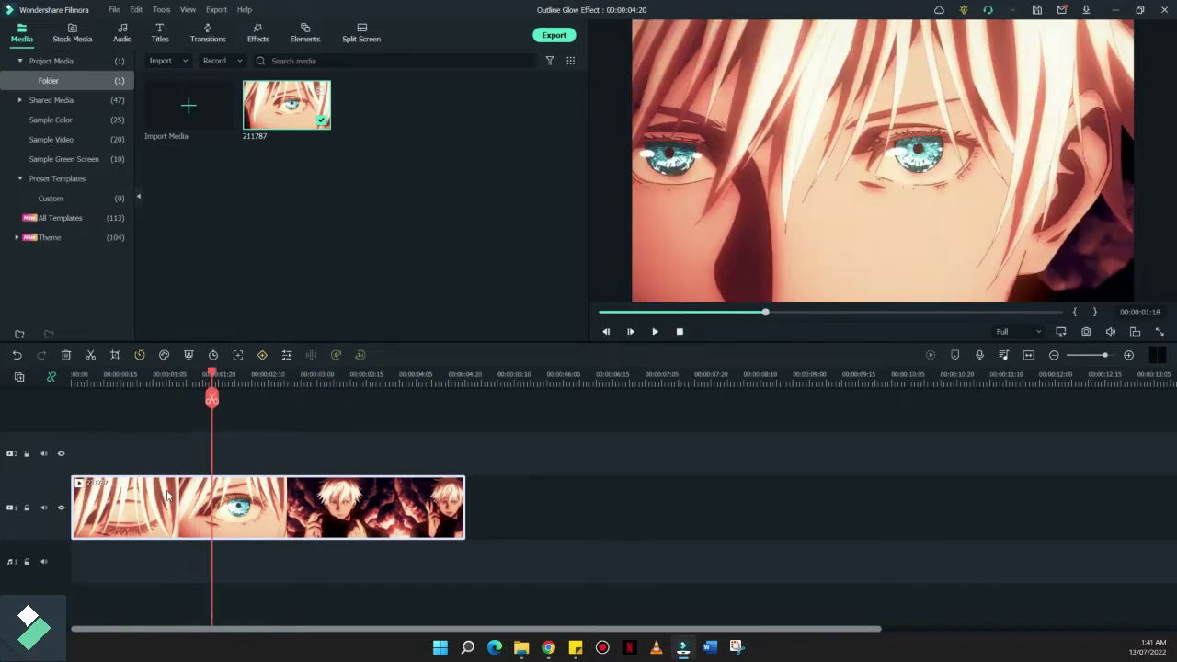
key(space)
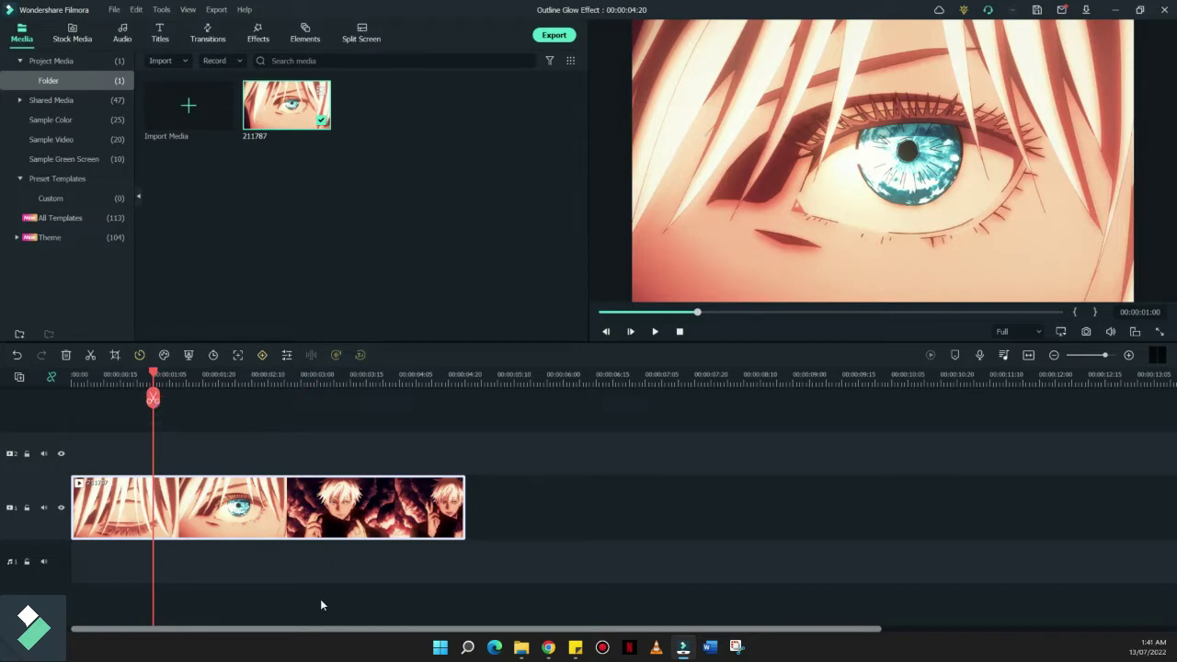
Duplicate the 211787 clip and place the copy on the second video track, aligned with the original.
click(471, 376)
key(ctrl+v)
drag(552, 510, 359, 410)
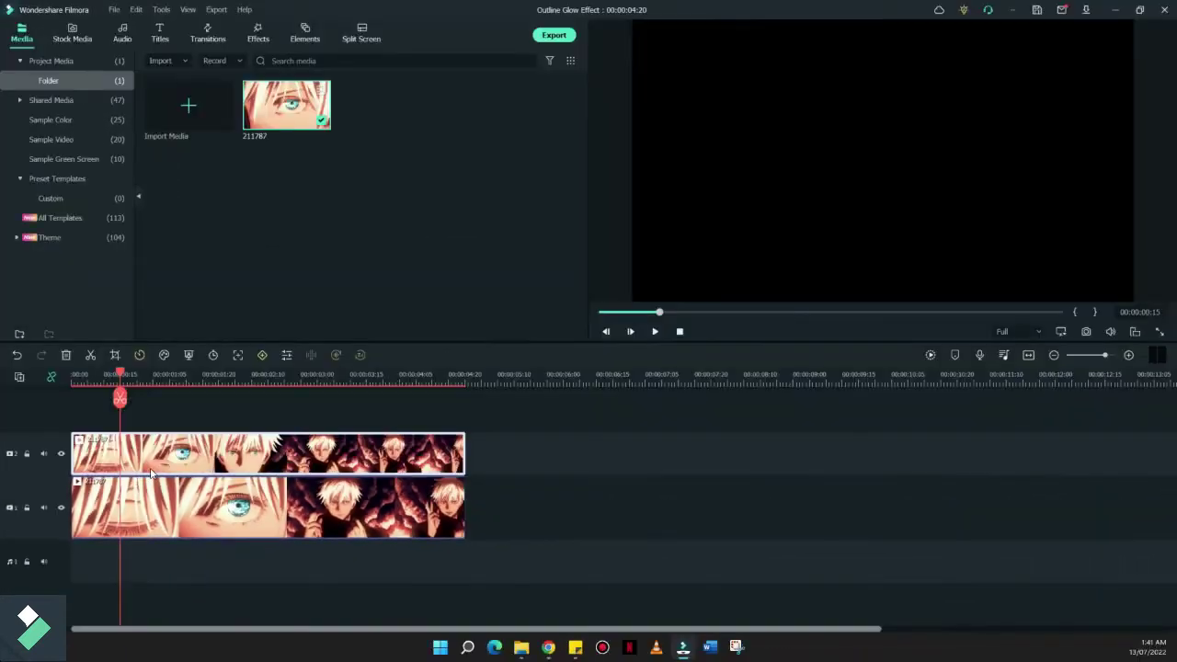
Split the upper clip at 00:00:01:02, when the eye is fully open, and delete the part before the cut.
key(space)
key(space)
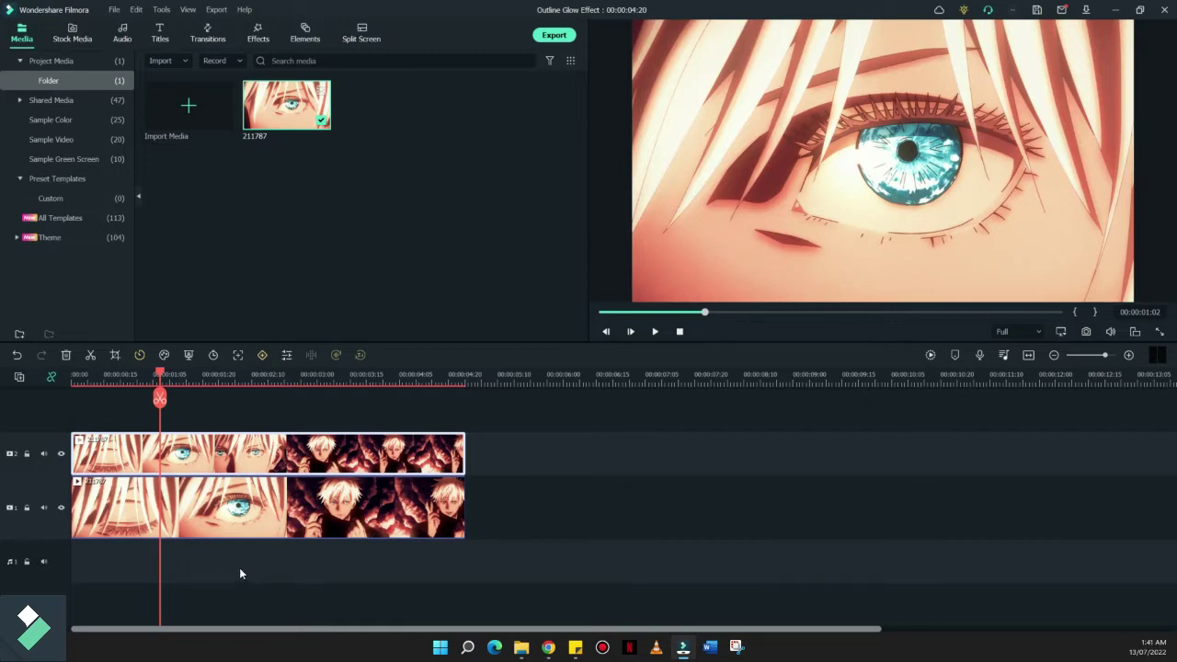
key(ctrl+b)
key(Delete)
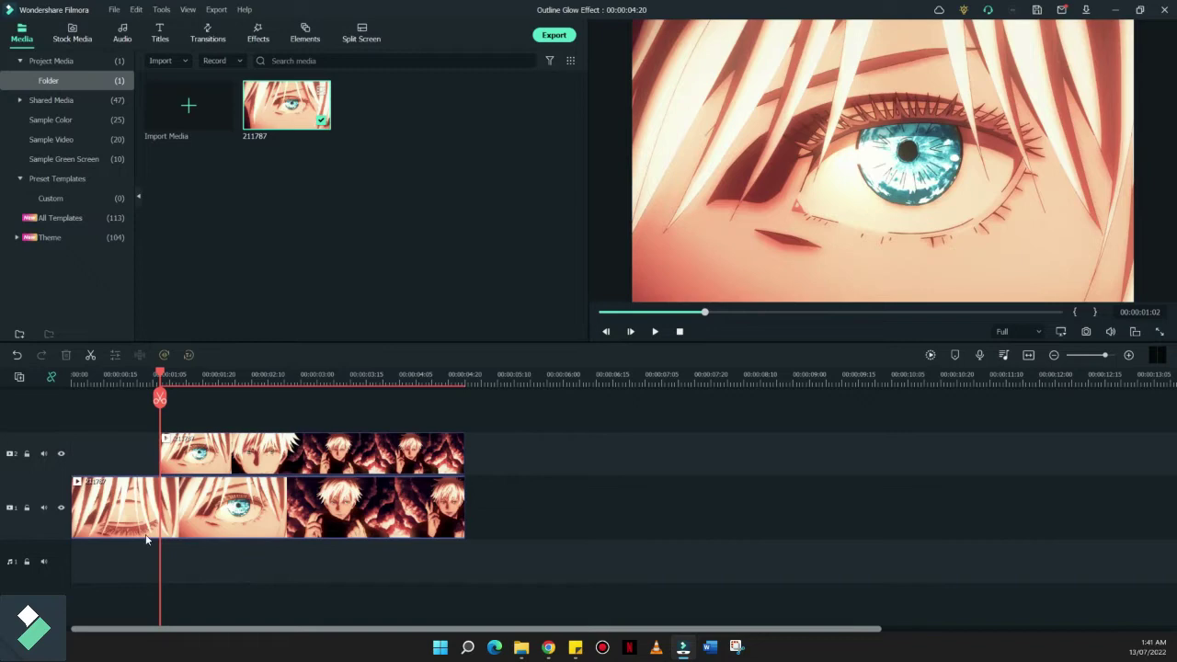
Find the Pixelated Edges effect and apply it to the trimmed clip on the second video track.
click(183, 446)
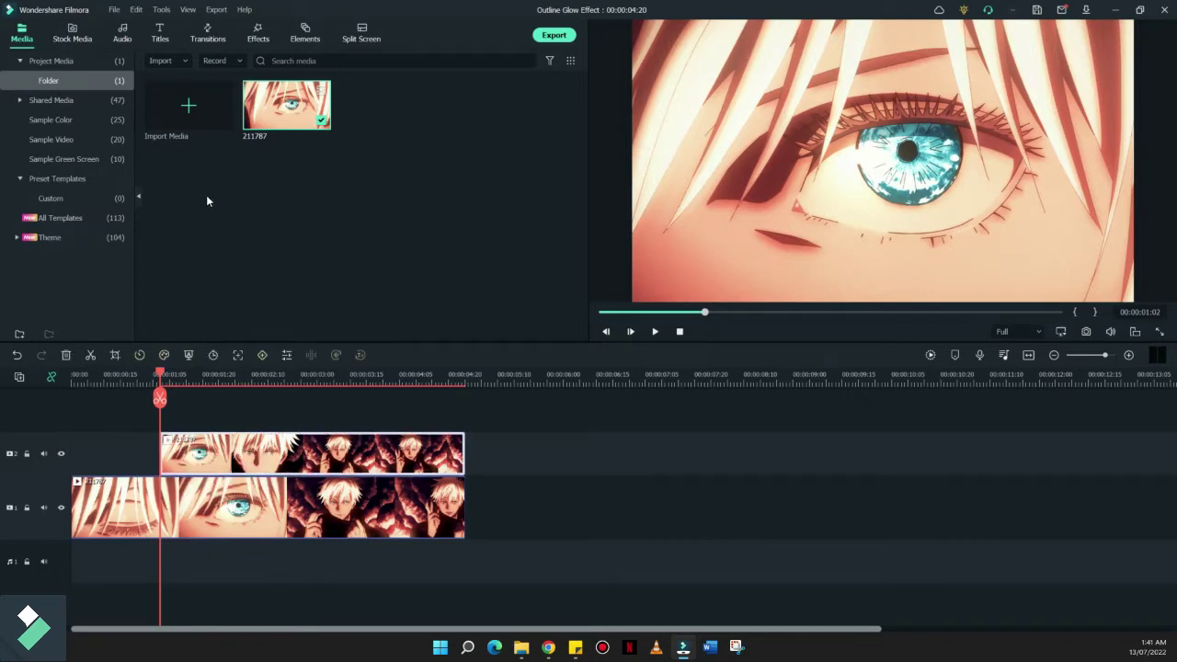
click(258, 34)
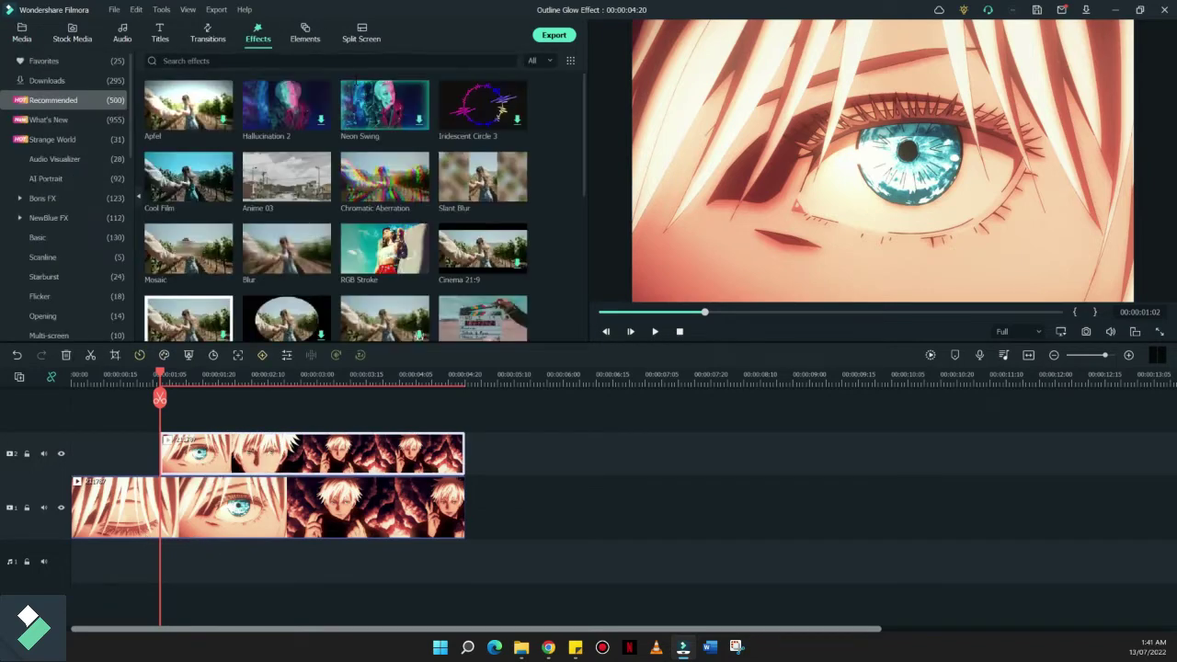
click(368, 62)
text(pixe)
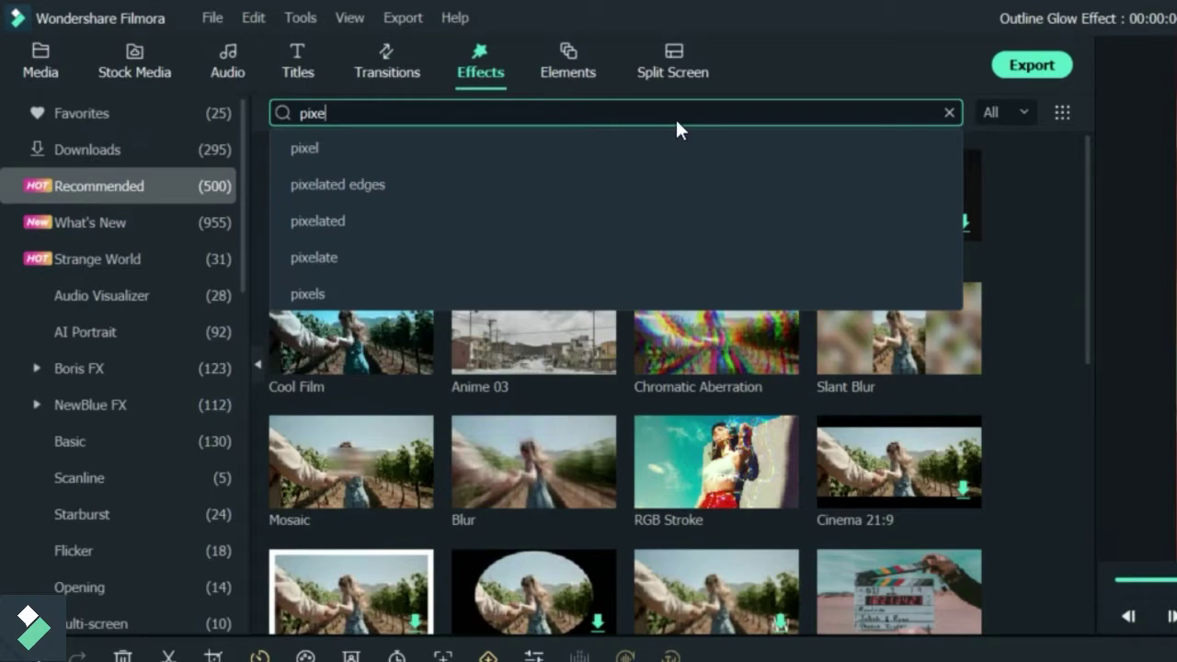
click(391, 195)
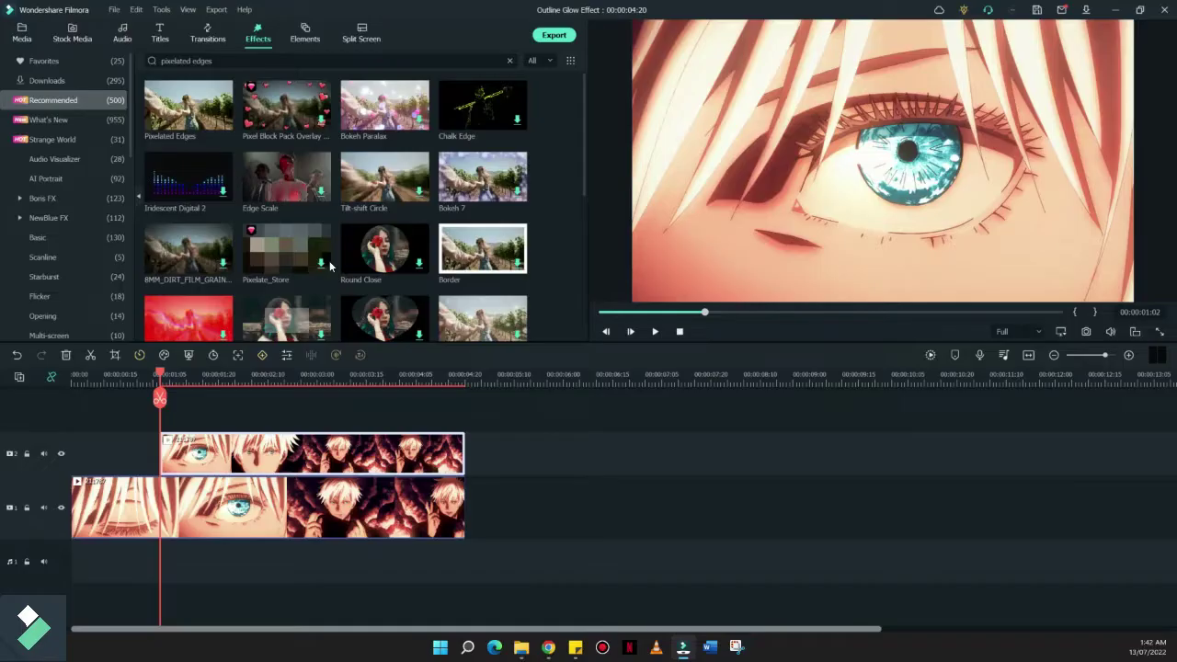
drag(224, 135, 209, 557)
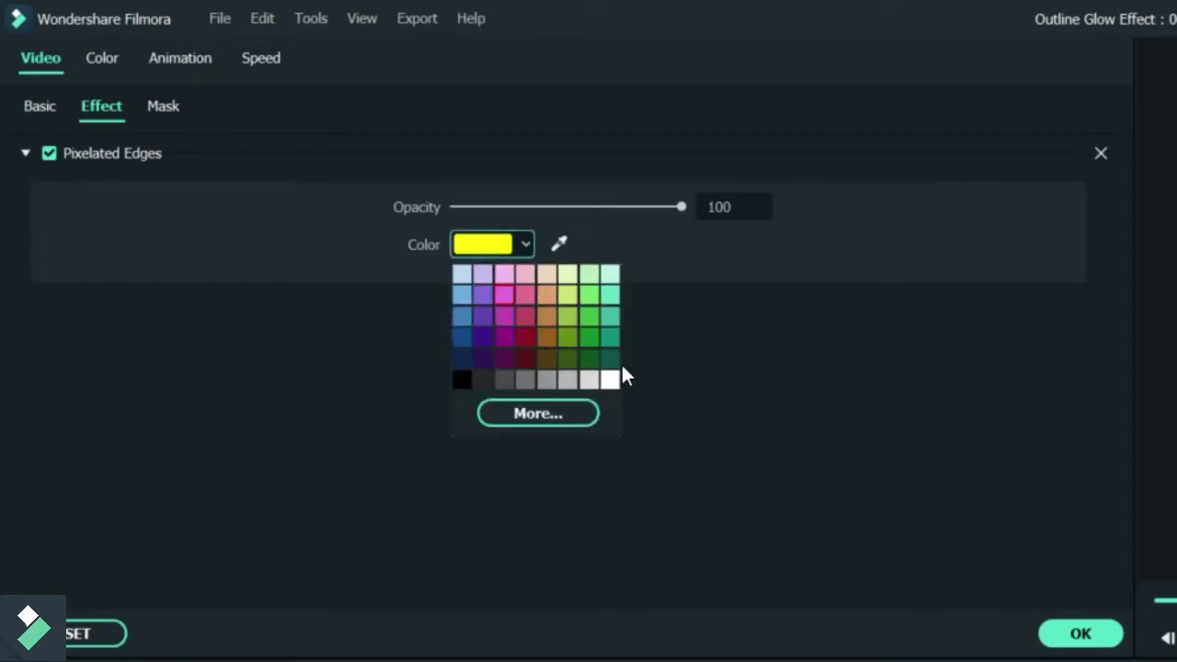
Set the Pixelated Edges color to dark blue and check the outline at 00:00:03:08.
click(504, 294)
click(462, 317)
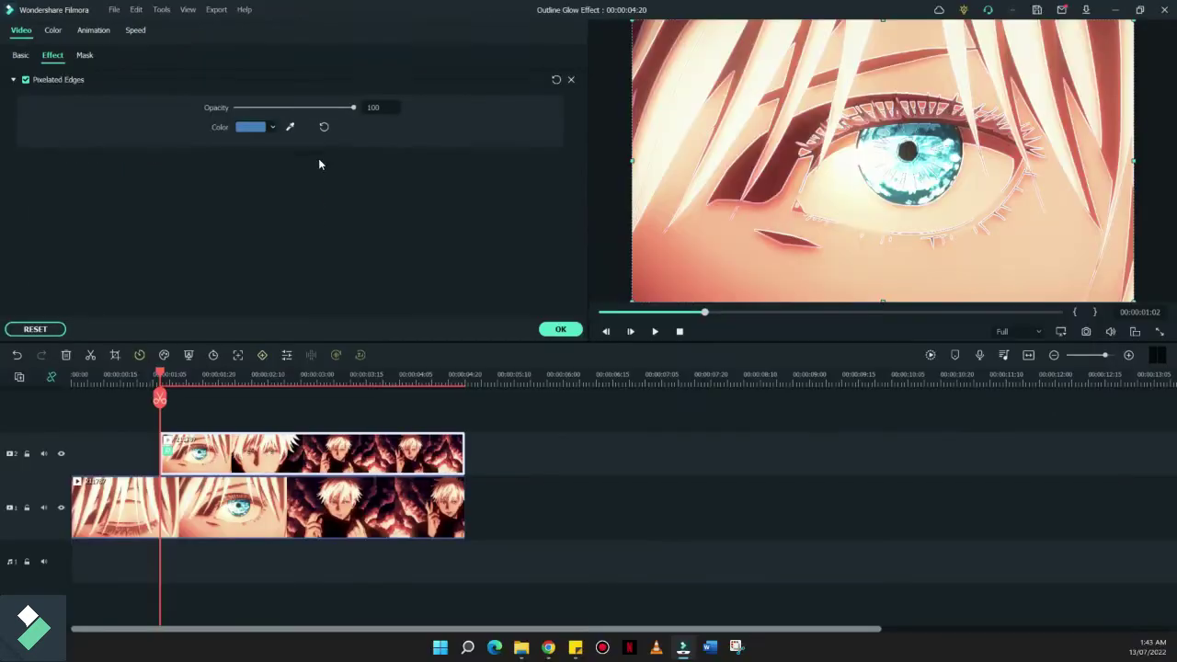
click(493, 244)
click(461, 346)
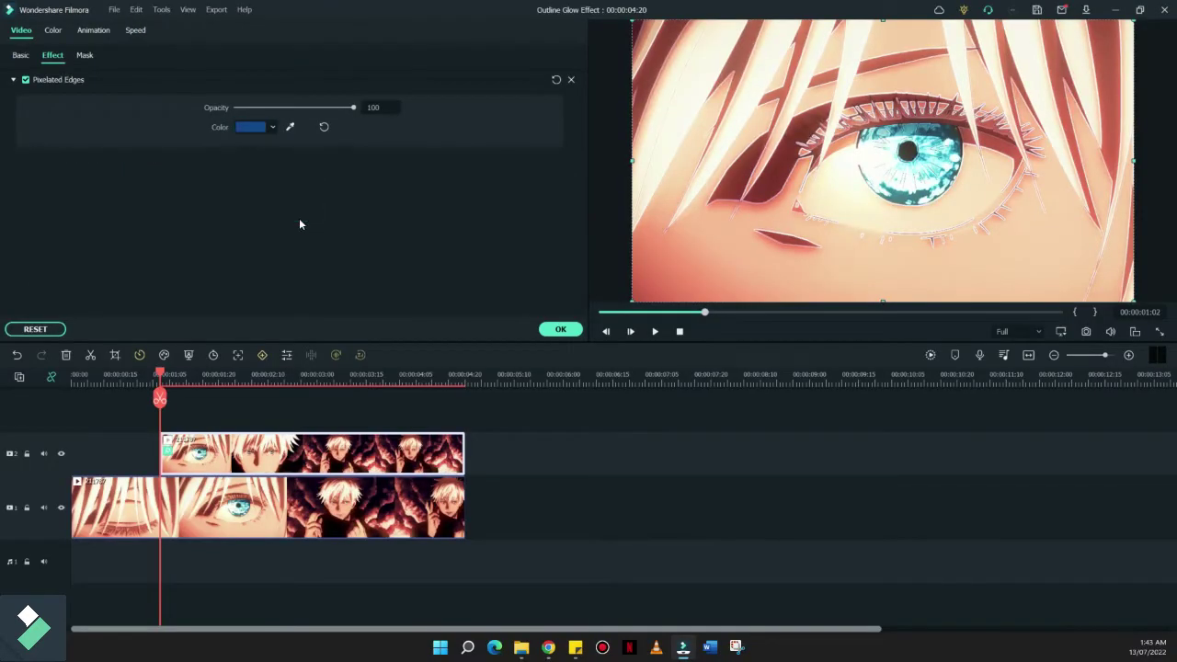
click(336, 377)
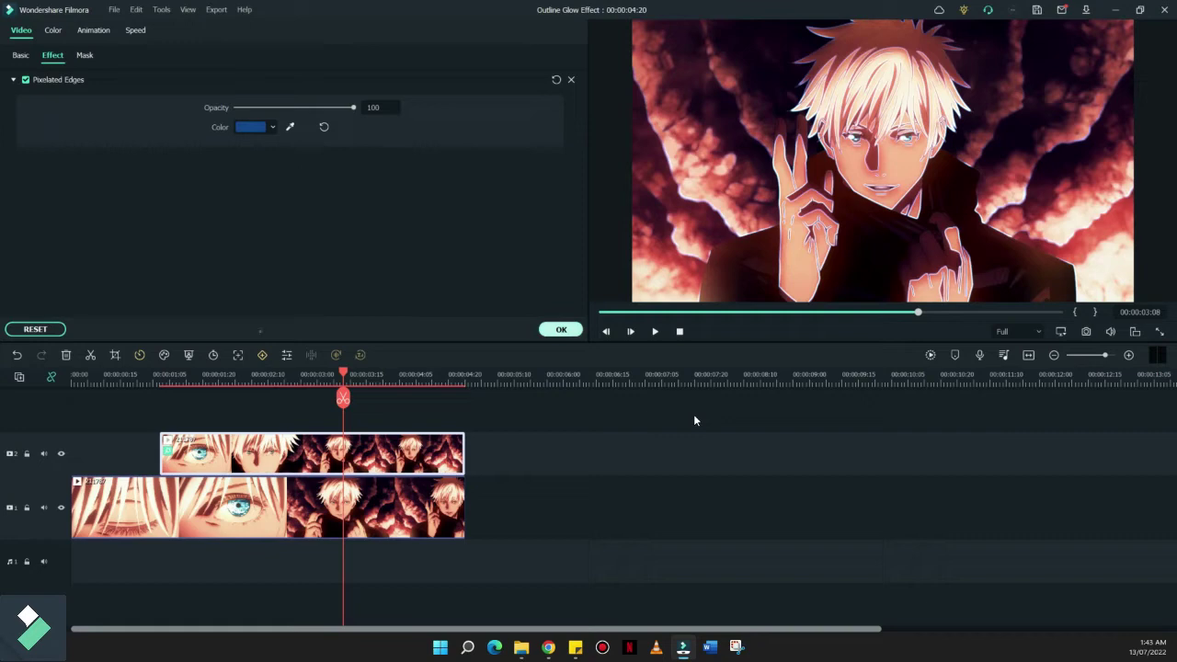
click(560, 328)
Set the upper clip's blending mode to Difference.
right_click(290, 454)
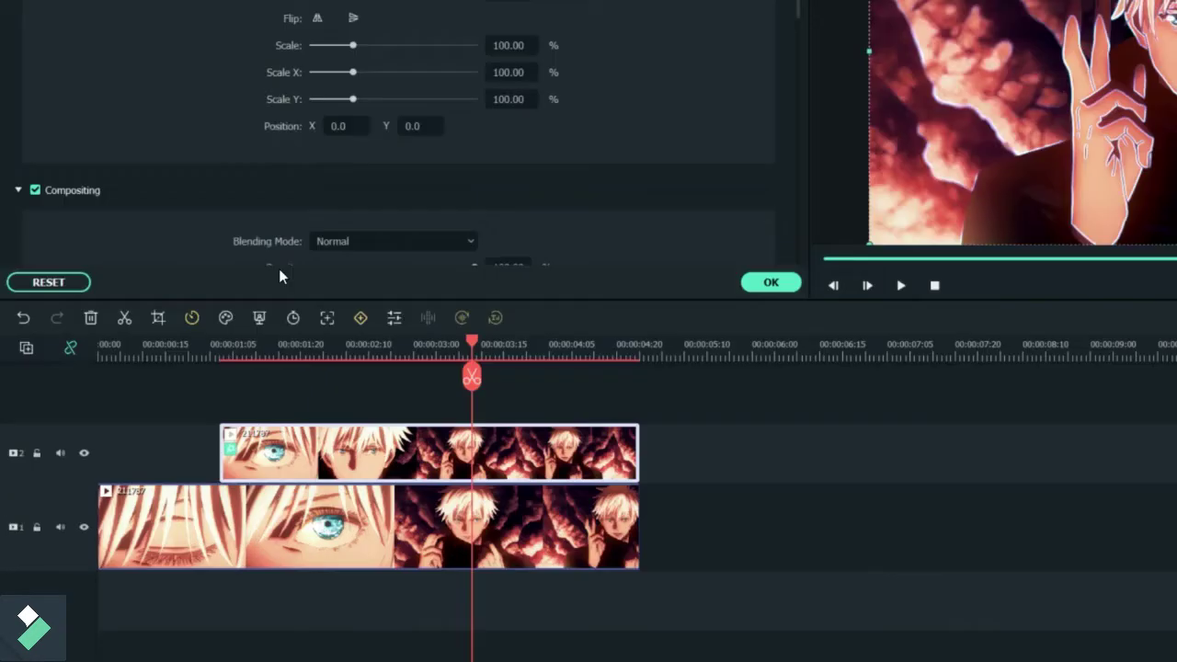
click(396, 241)
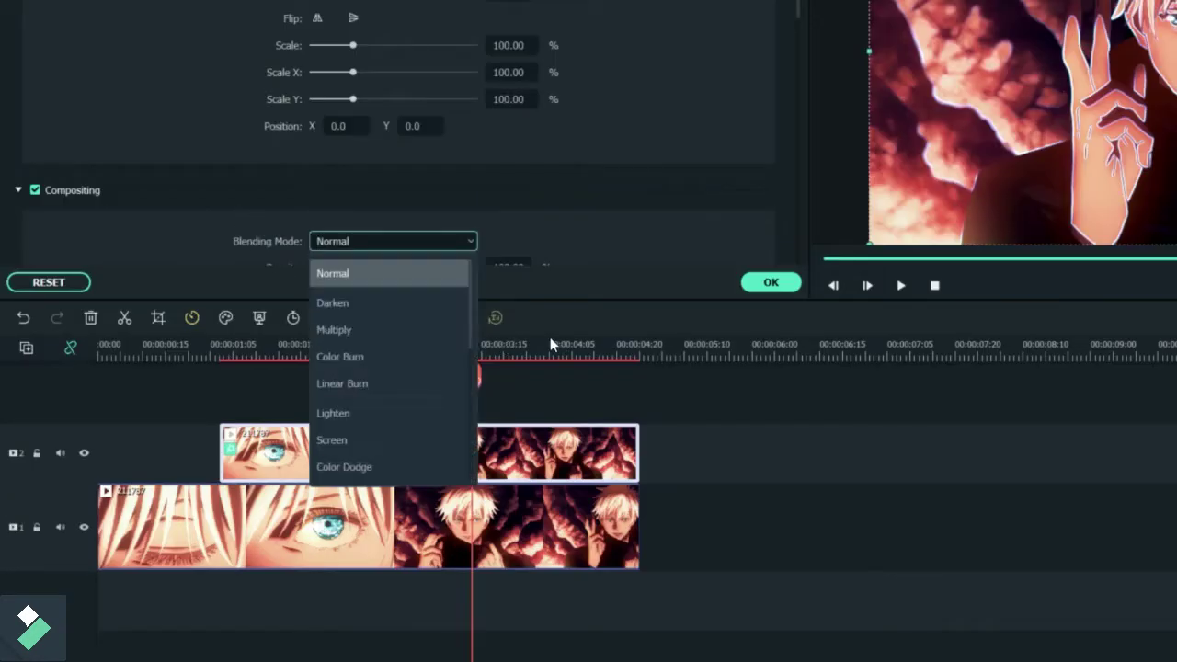
scroll(392, 386, down, 4)
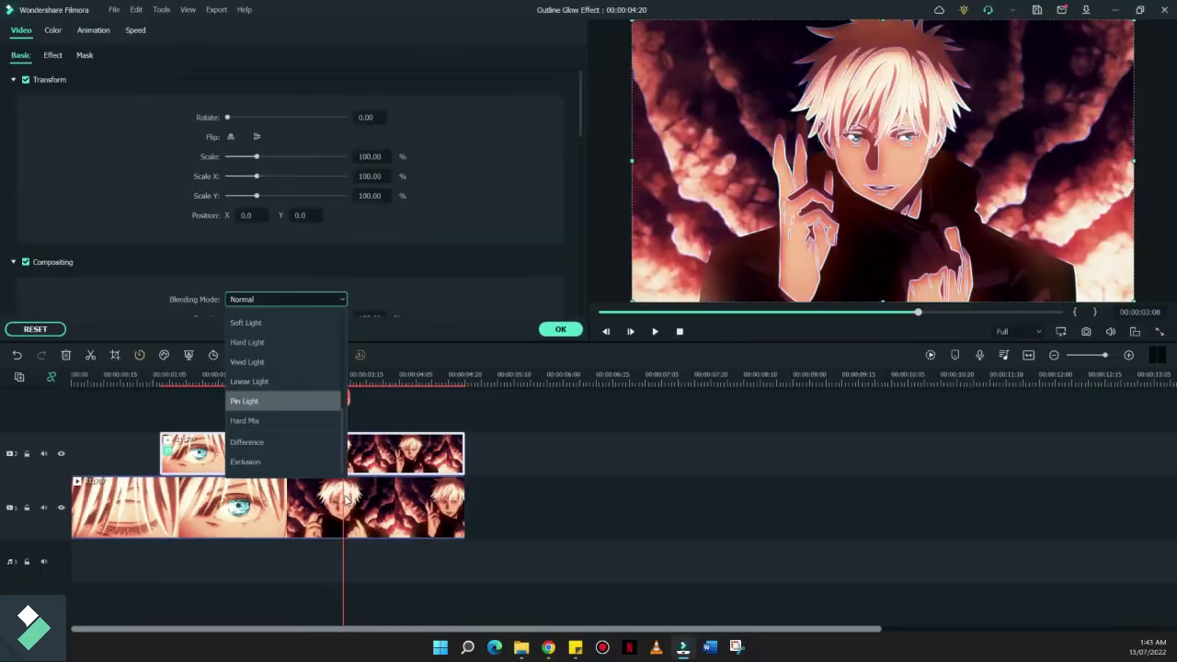
key(Return)
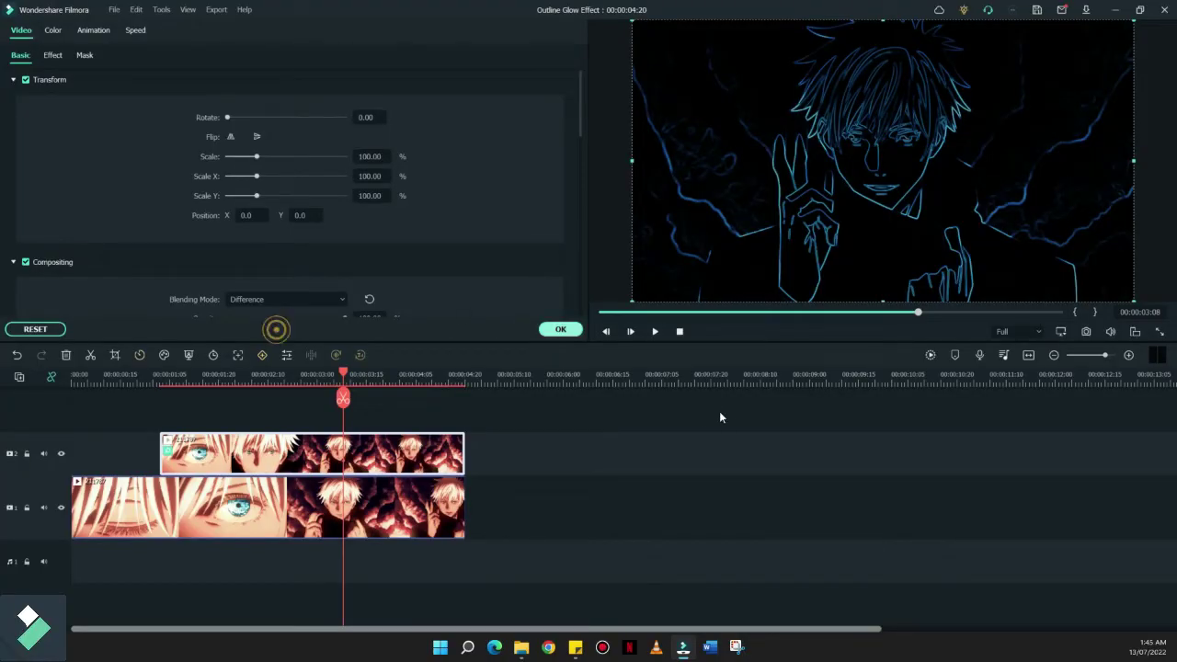
click(560, 328)
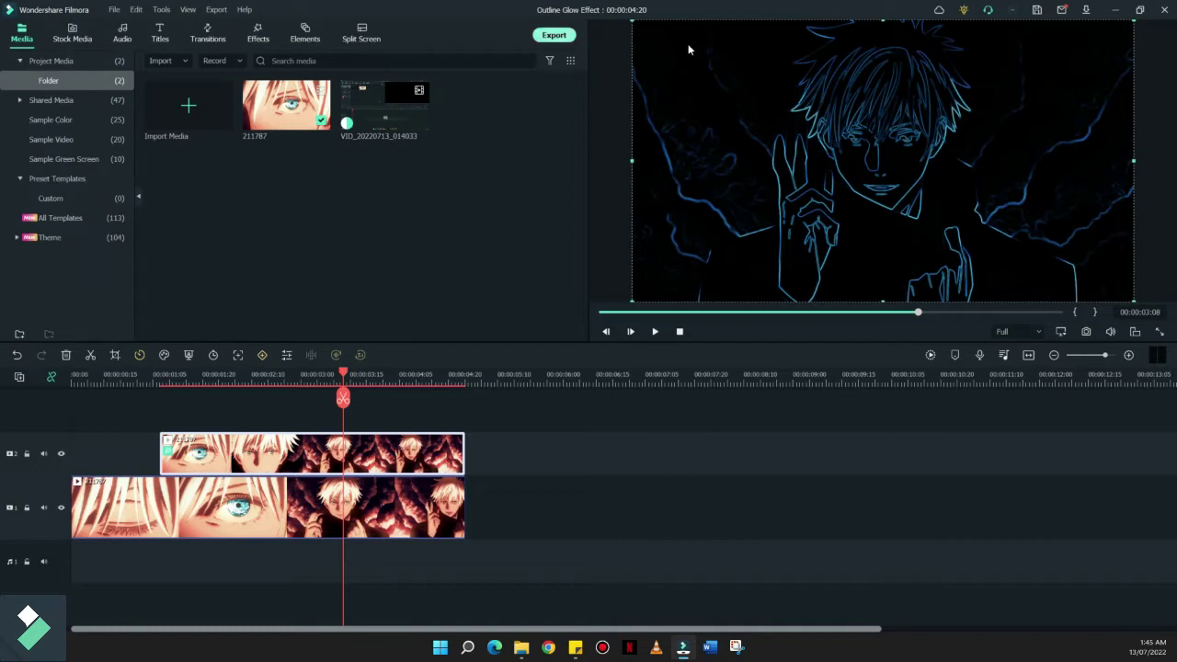
Export the outlined video locally as an MP4 named Outline Glow Effect with the DEFAULT preset.
key(ctrl+e)
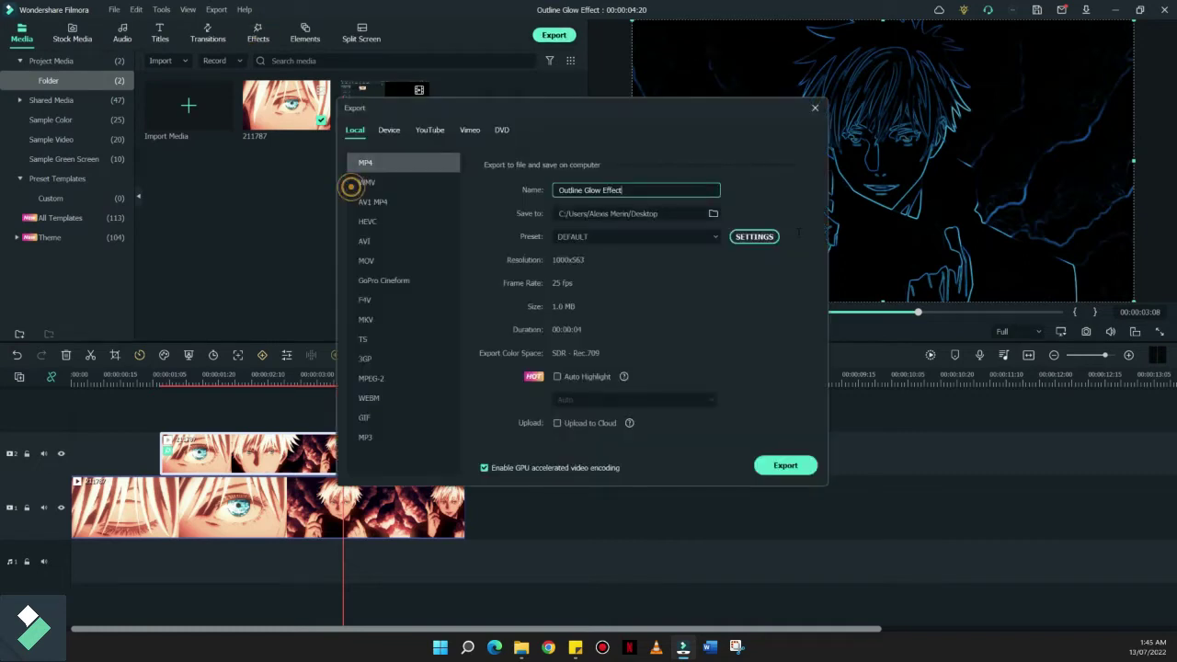
key(Return)
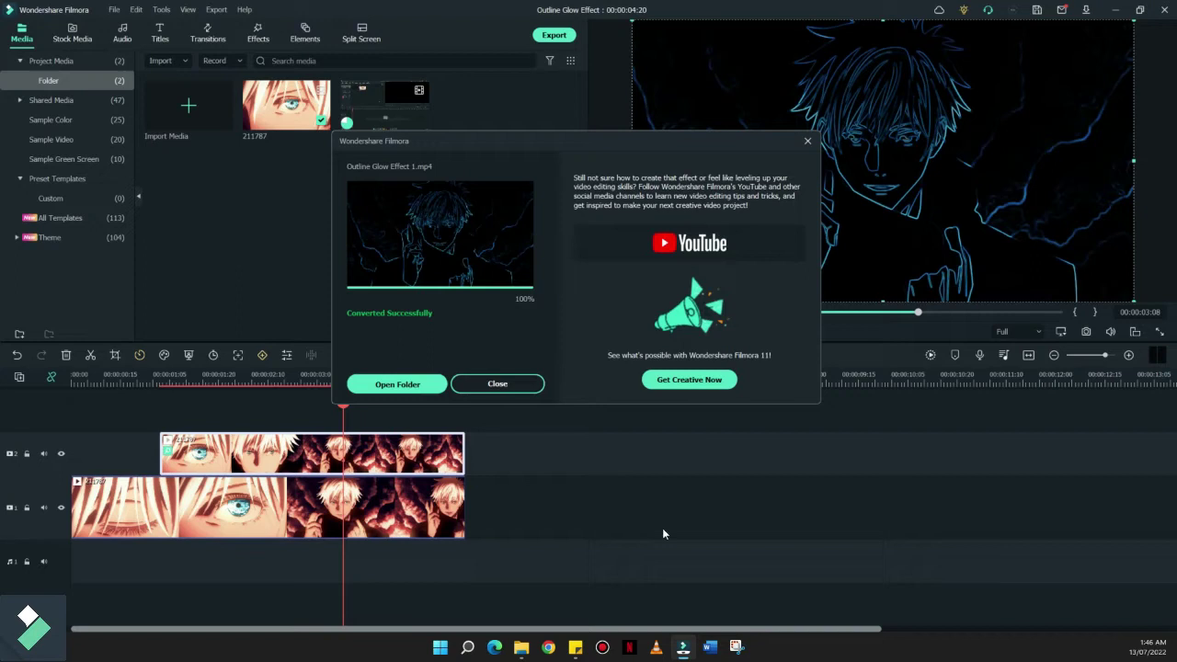
click(498, 384)
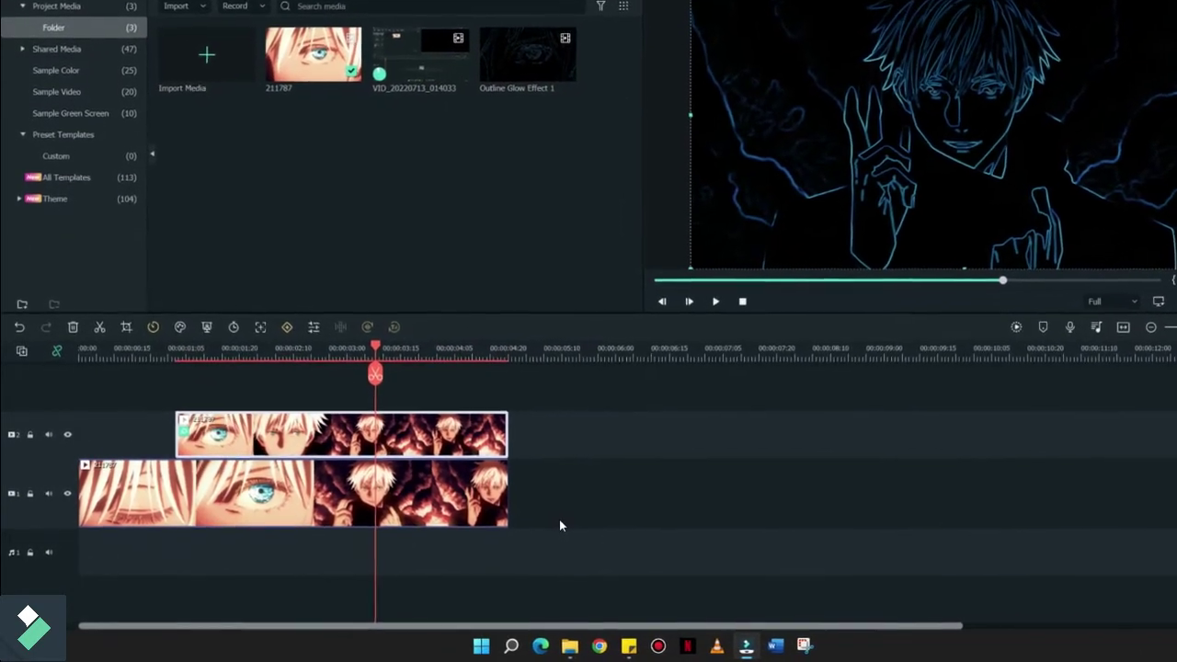
Replace the upper clip with the exported Outline Glow Effect 1 video, starting at the beginning of the track, and scrub through it.
key(Delete)
drag(550, 39, 149, 575)
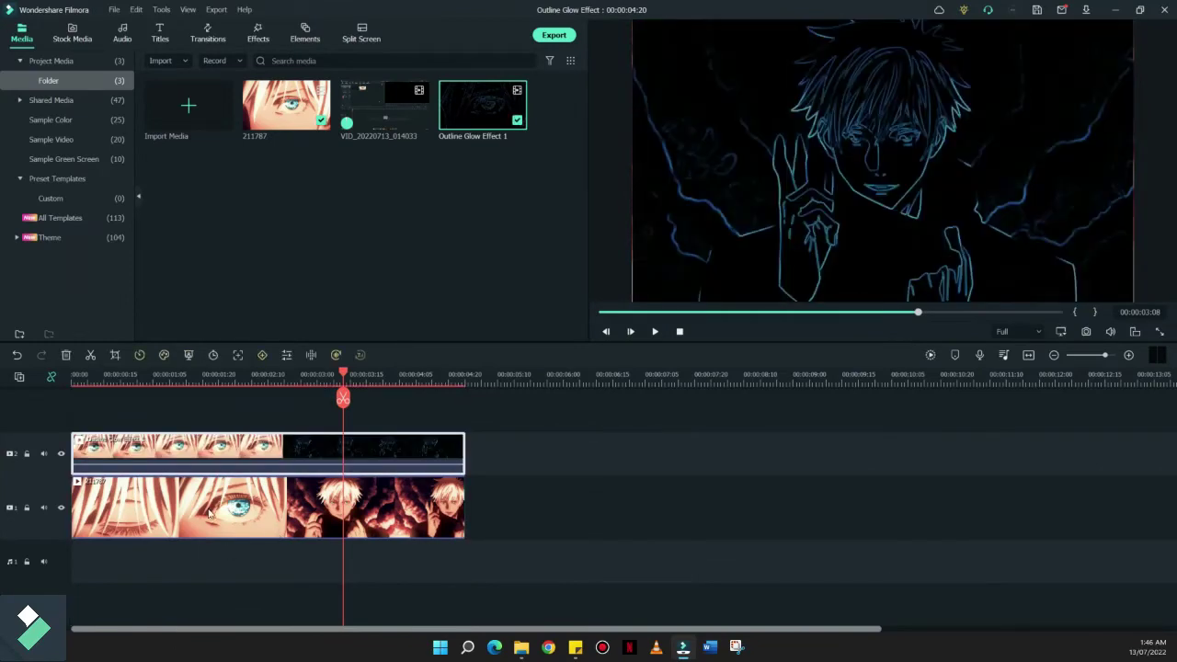
click(93, 380)
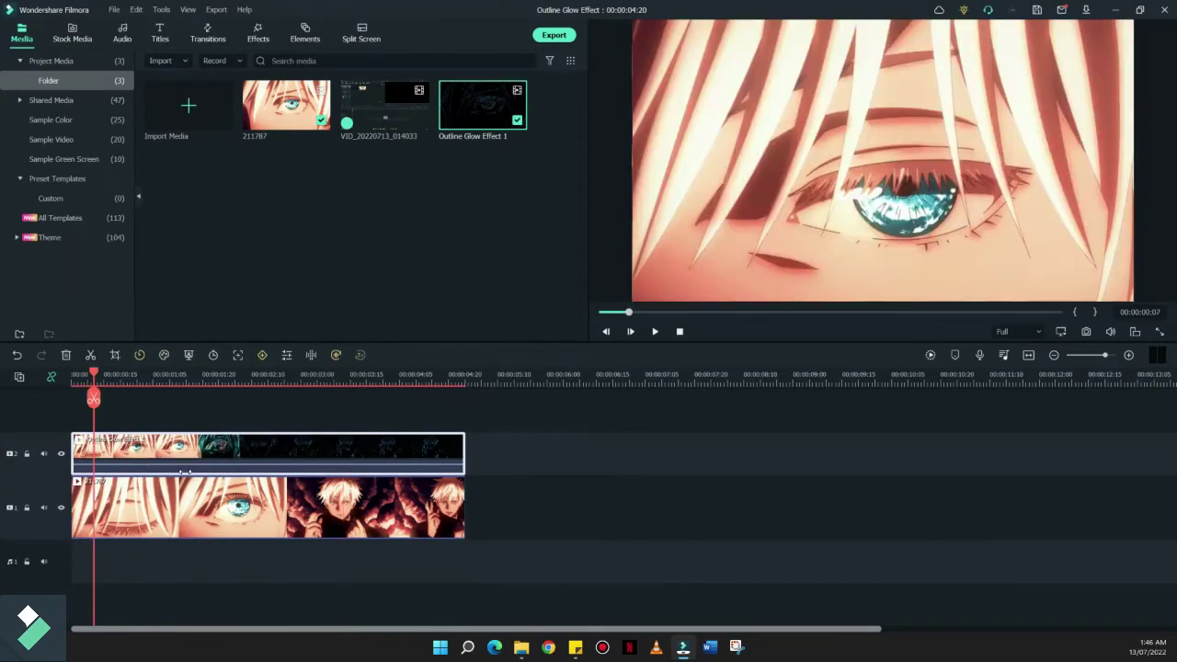
drag(183, 379, 222, 380)
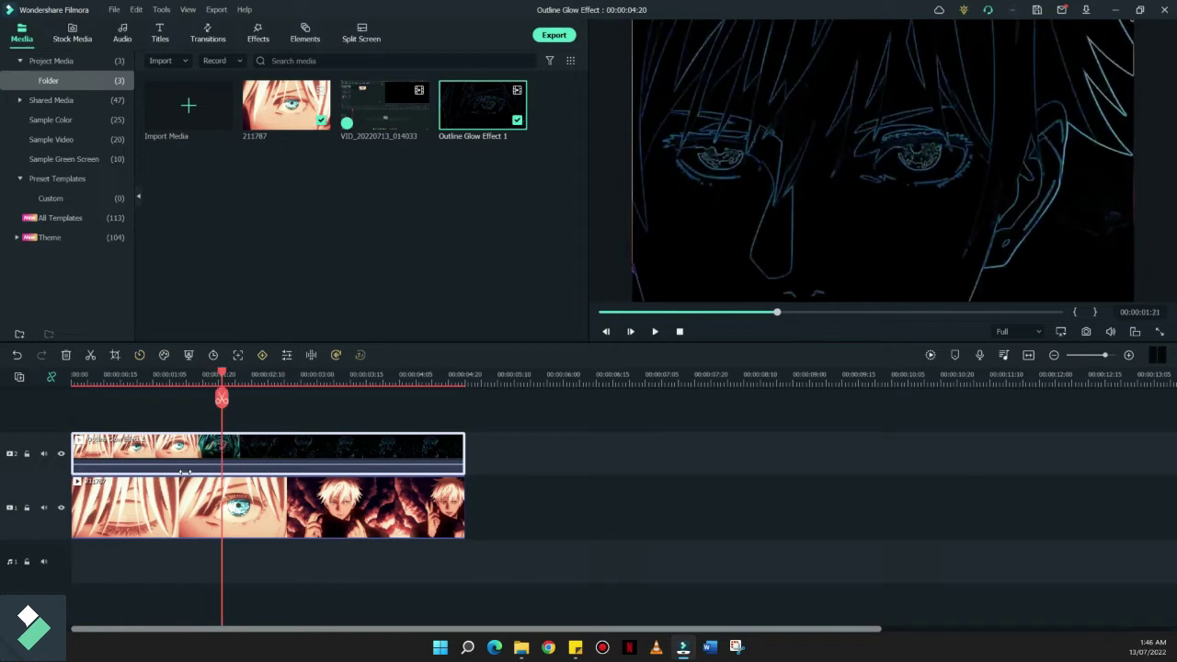
click(328, 524)
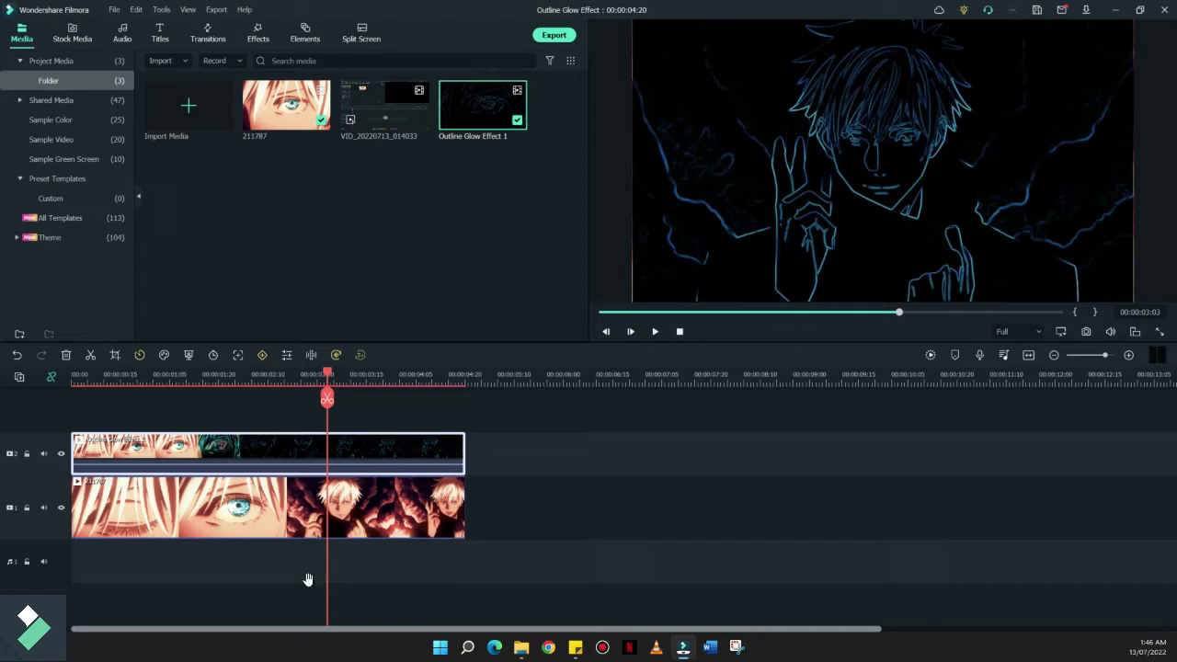
Set the blending mode of the Outline Glow Effect 1 clip to Screen.
click(313, 535)
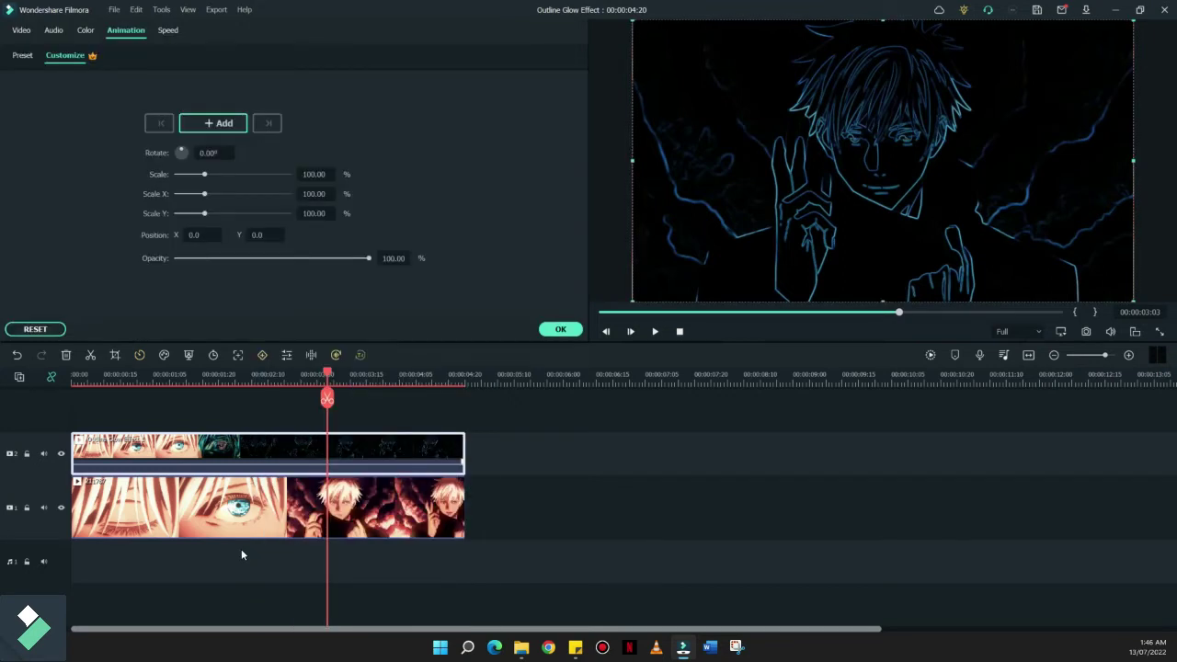
click(22, 31)
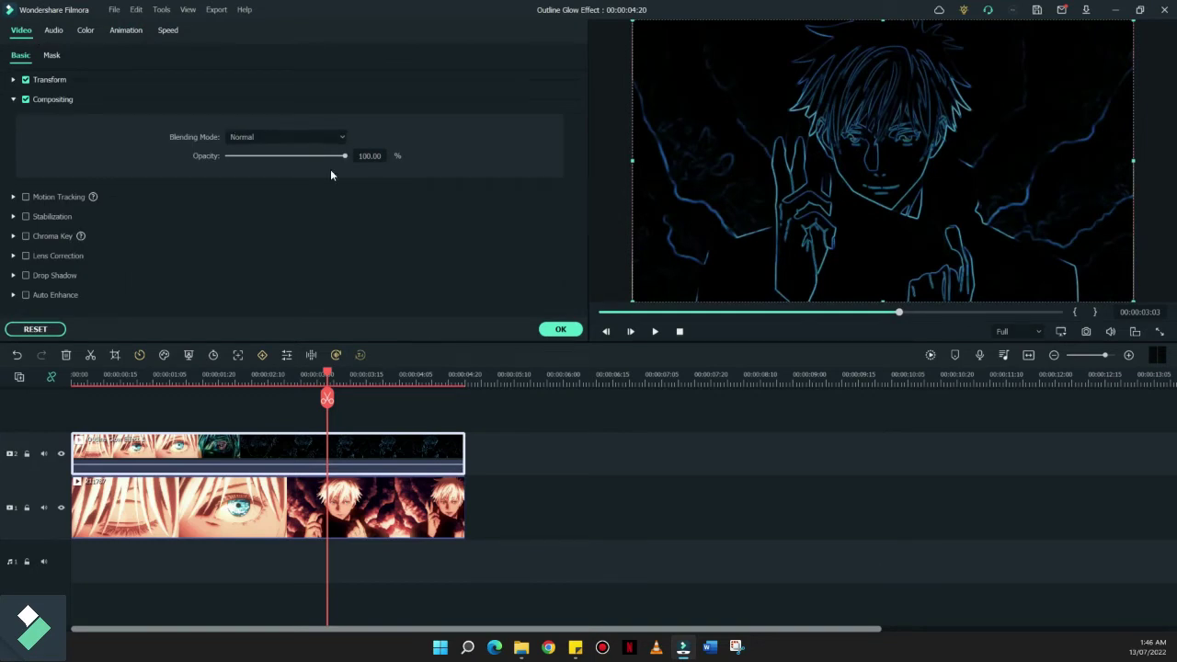
click(313, 138)
scroll(341, 274, down, 5)
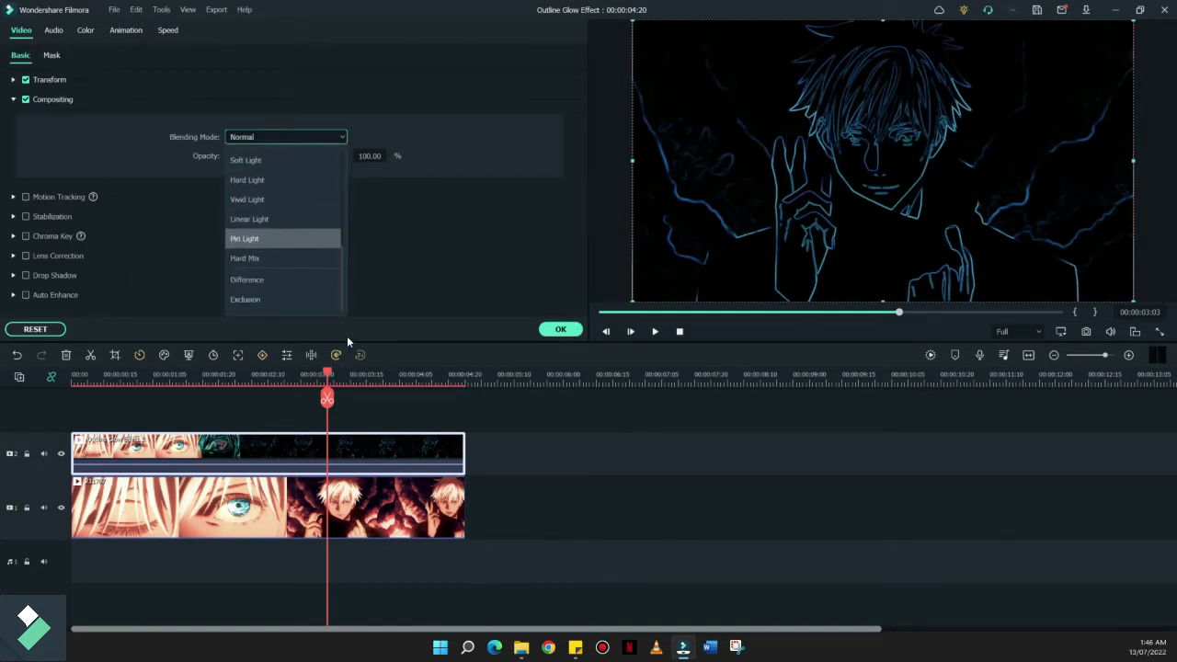
scroll(340, 359, up, 3)
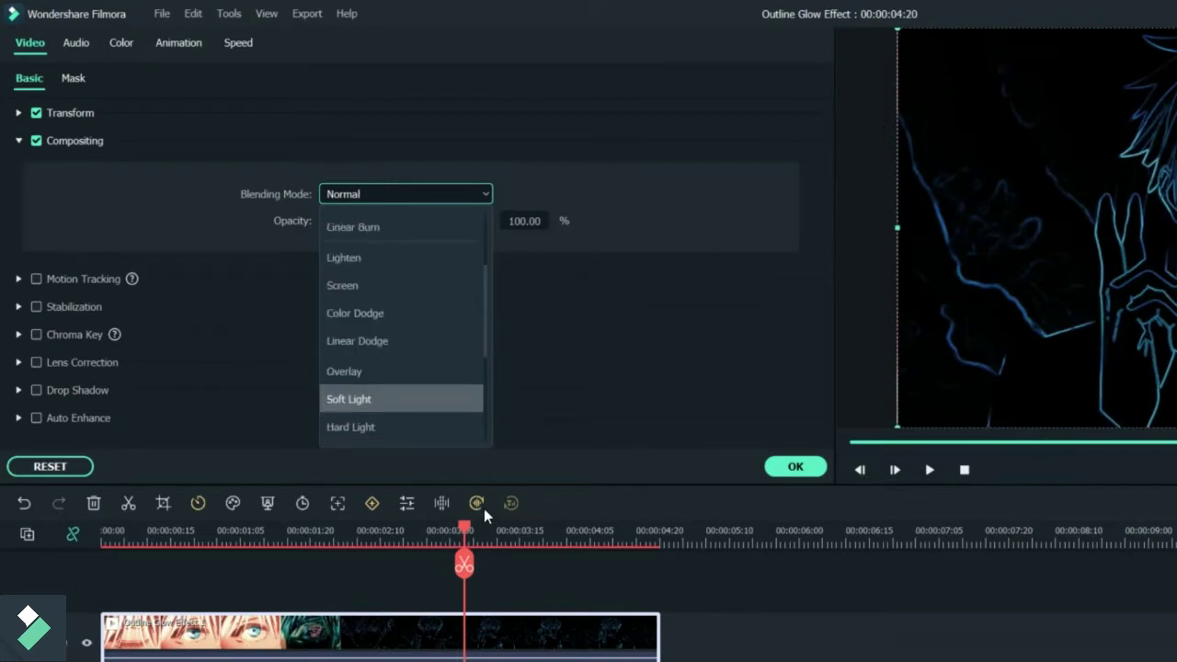
click(344, 285)
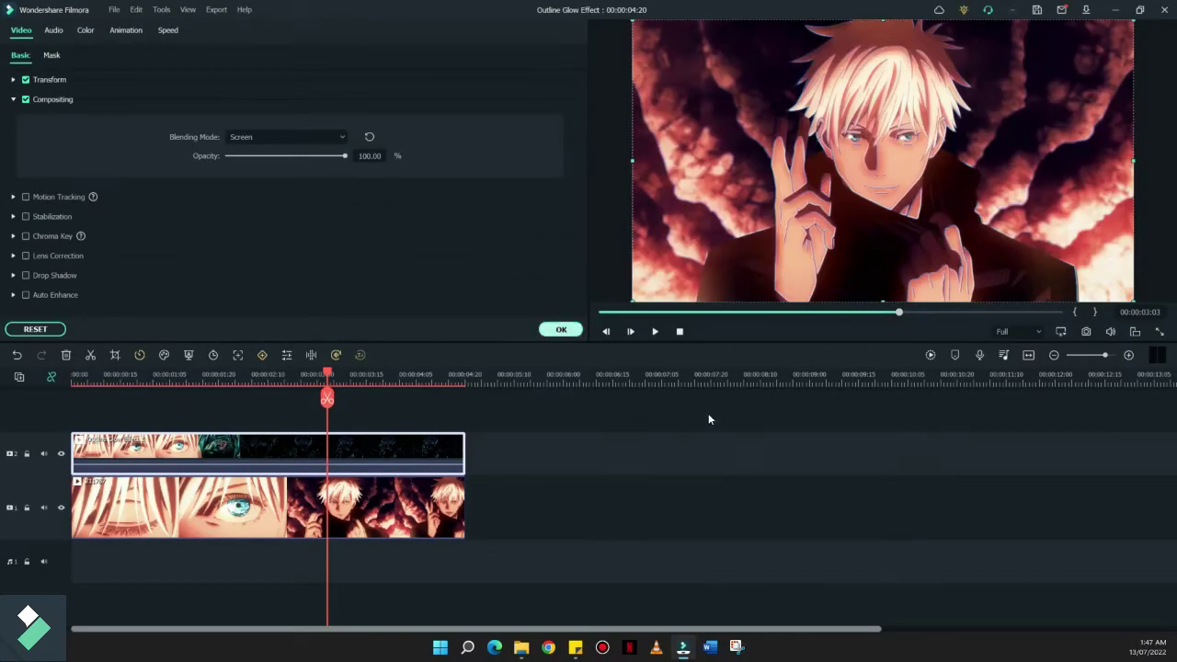
key(Return)
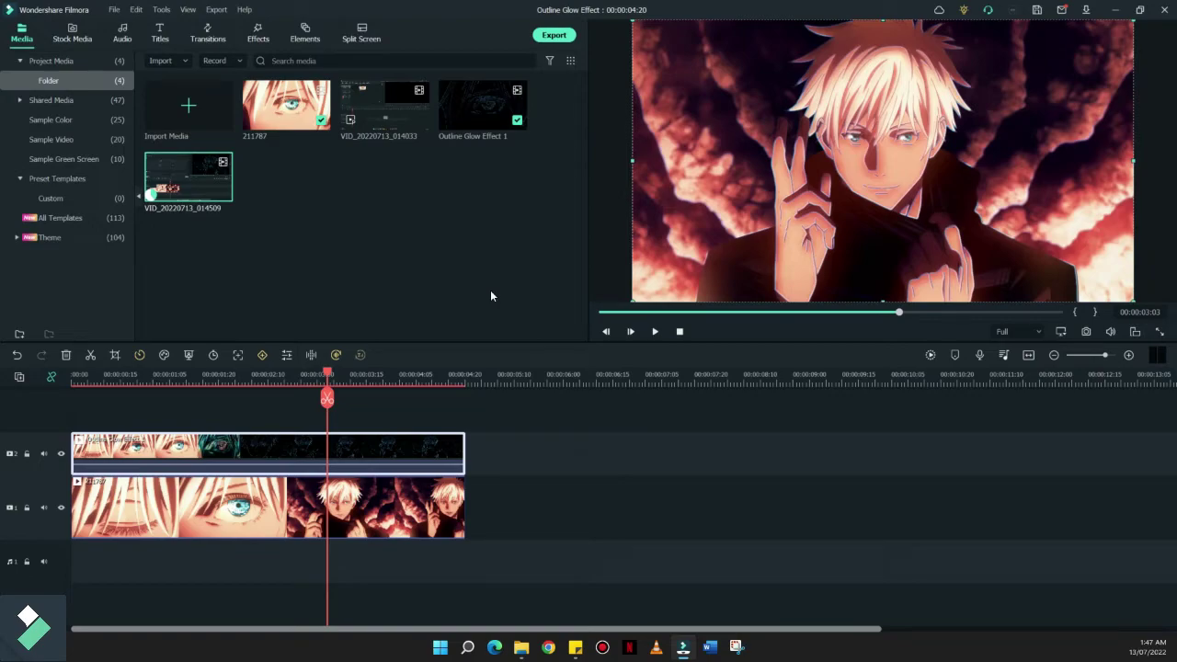
Find the Glow effect, apply it to the Outline Glow Effect 1 clip on the upper track, and play the result.
click(258, 35)
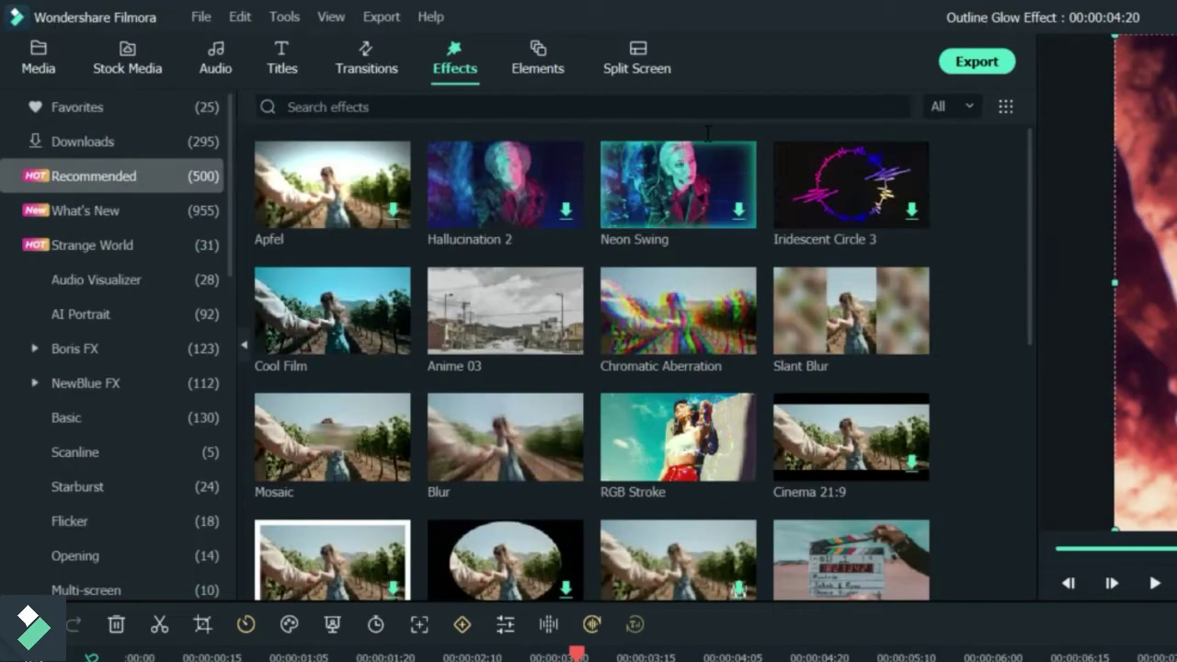
click(708, 129)
text(glow)
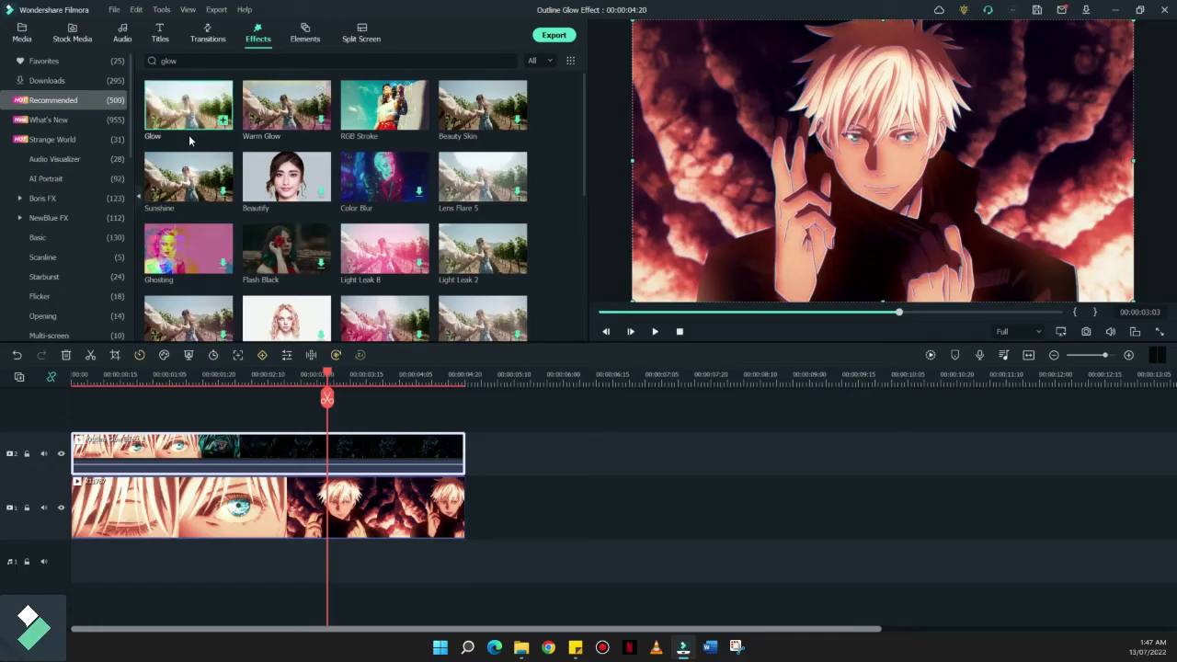
drag(332, 213, 158, 548)
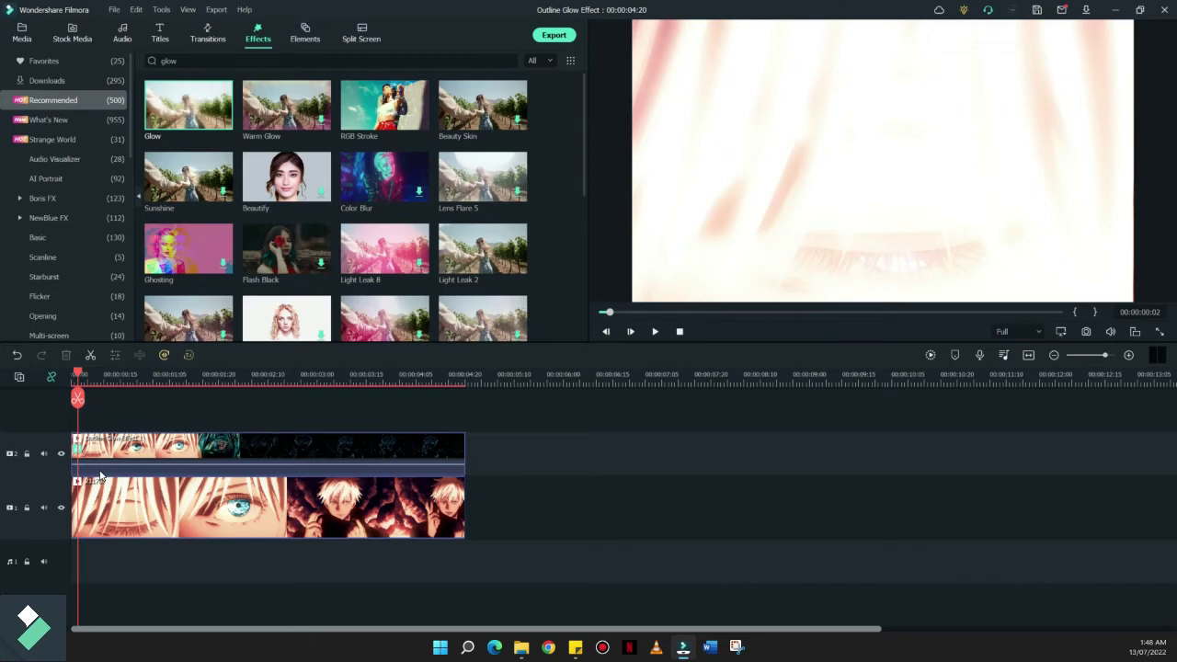
key(space)
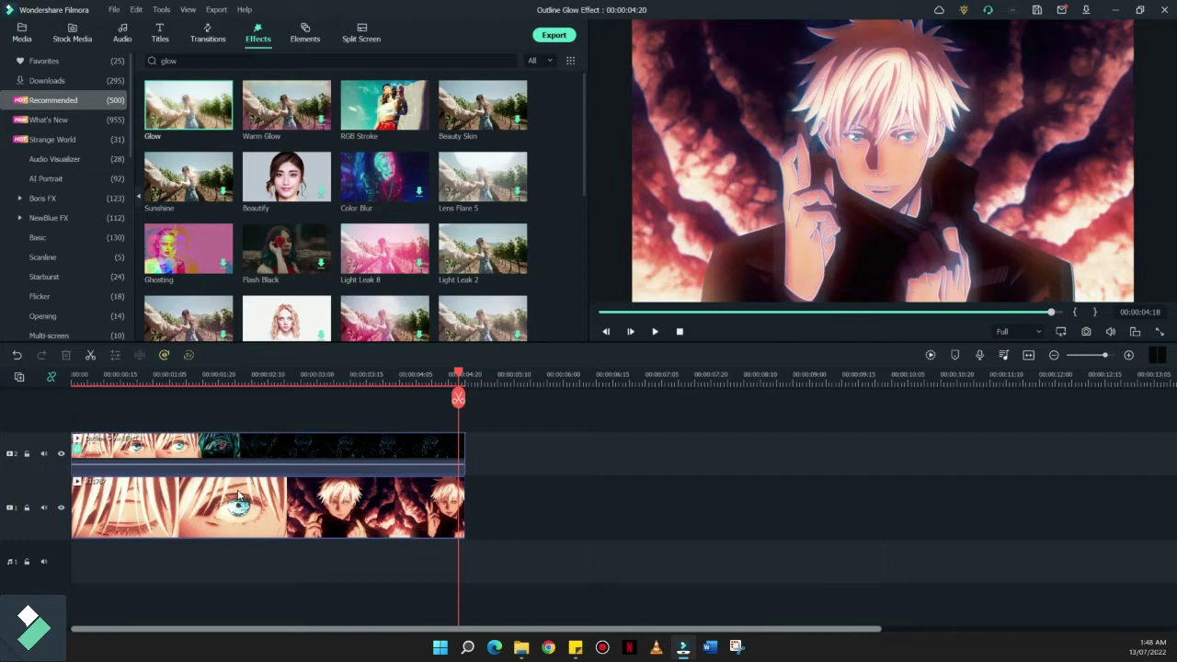
key(space)
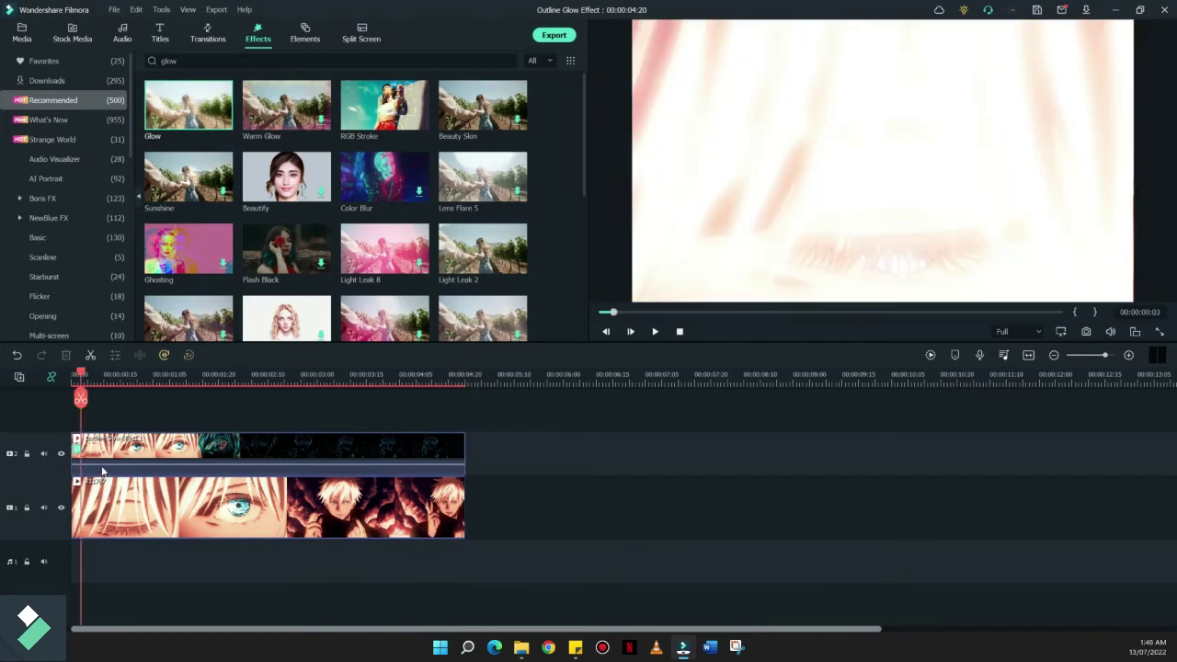
Add custom animation keyframes to the Outline Glow Effect 1 clip at its start, at 00:00:02:21 and at 00:00:04:14.
click(117, 443)
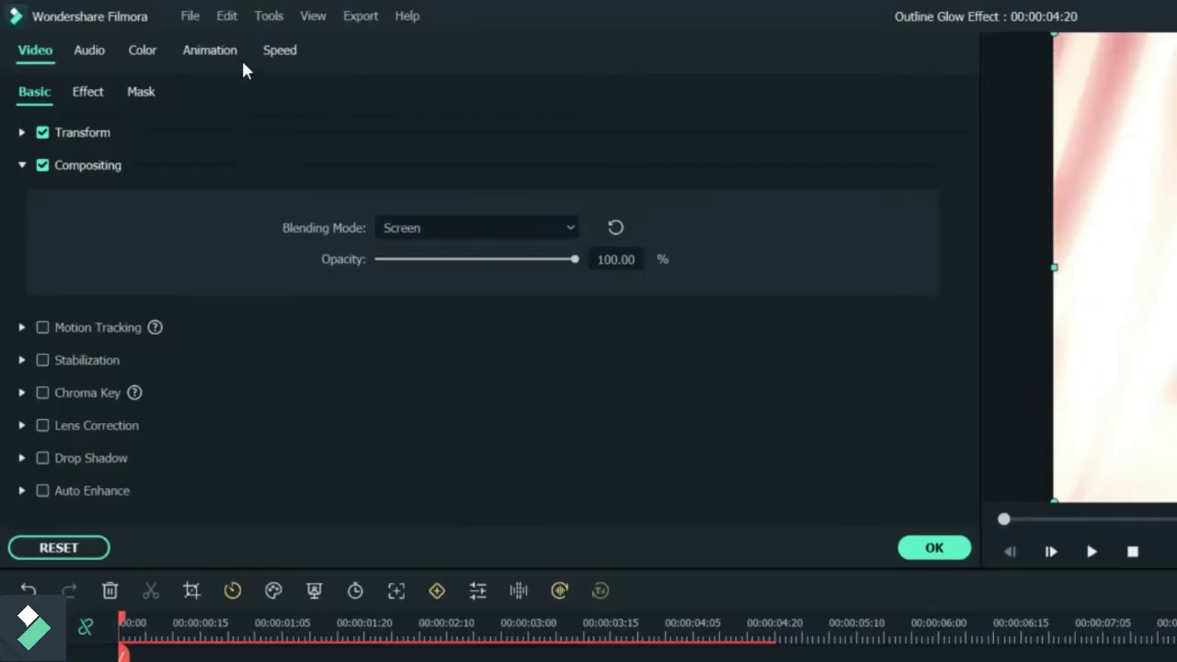
click(239, 54)
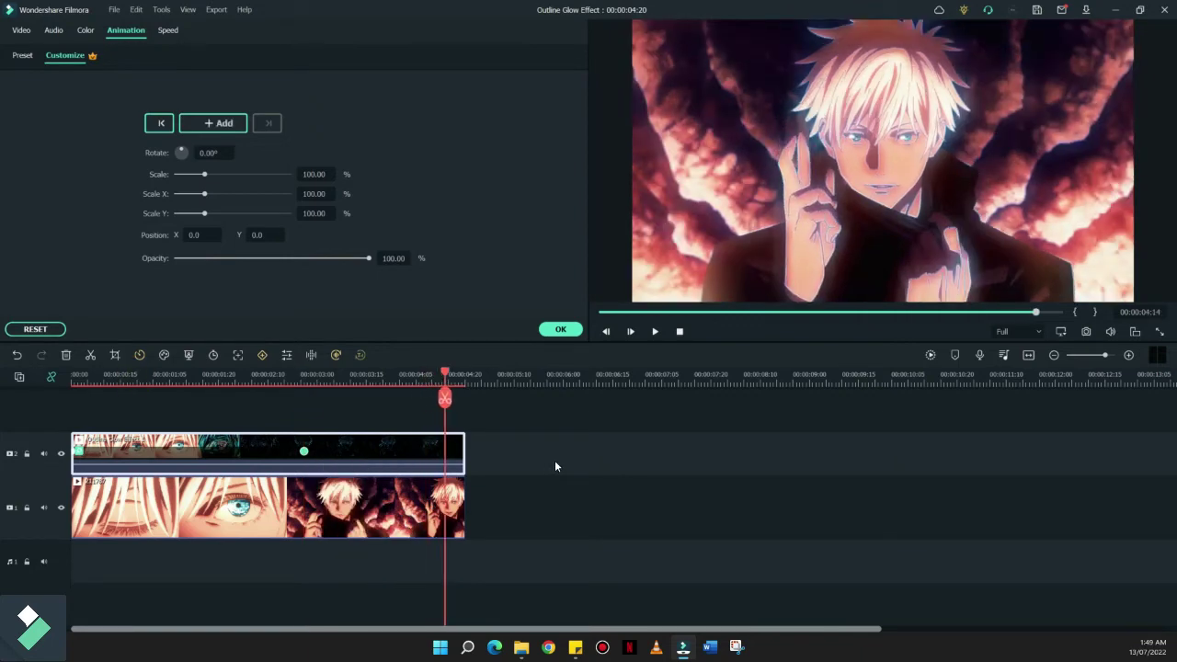
click(217, 122)
Set the opacity of the upper clip's first keyframe to 80% and play the animation.
key(Home)
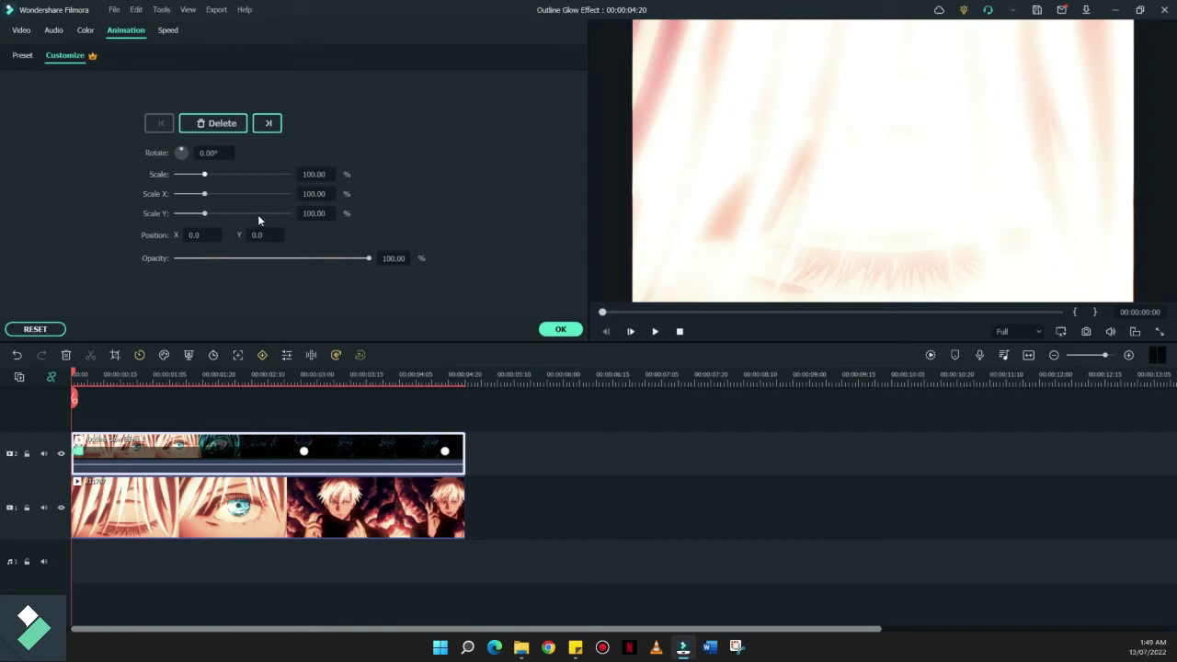
click(314, 174)
click(369, 258)
click(387, 257)
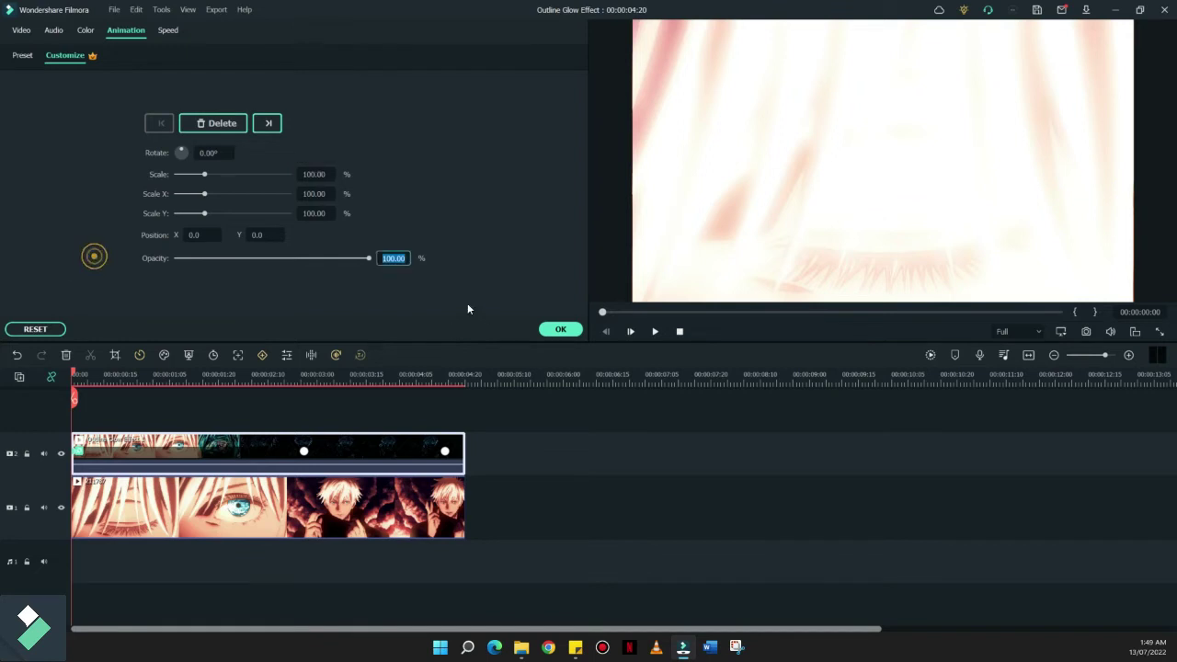
text(80)
key(Return)
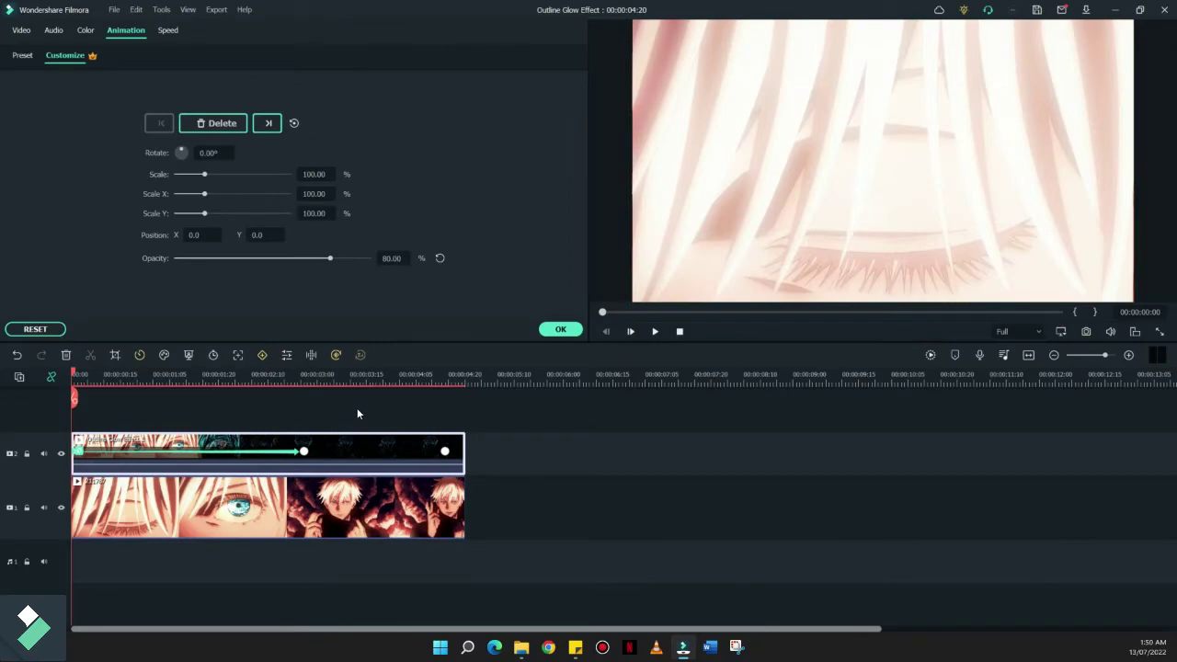
key(space)
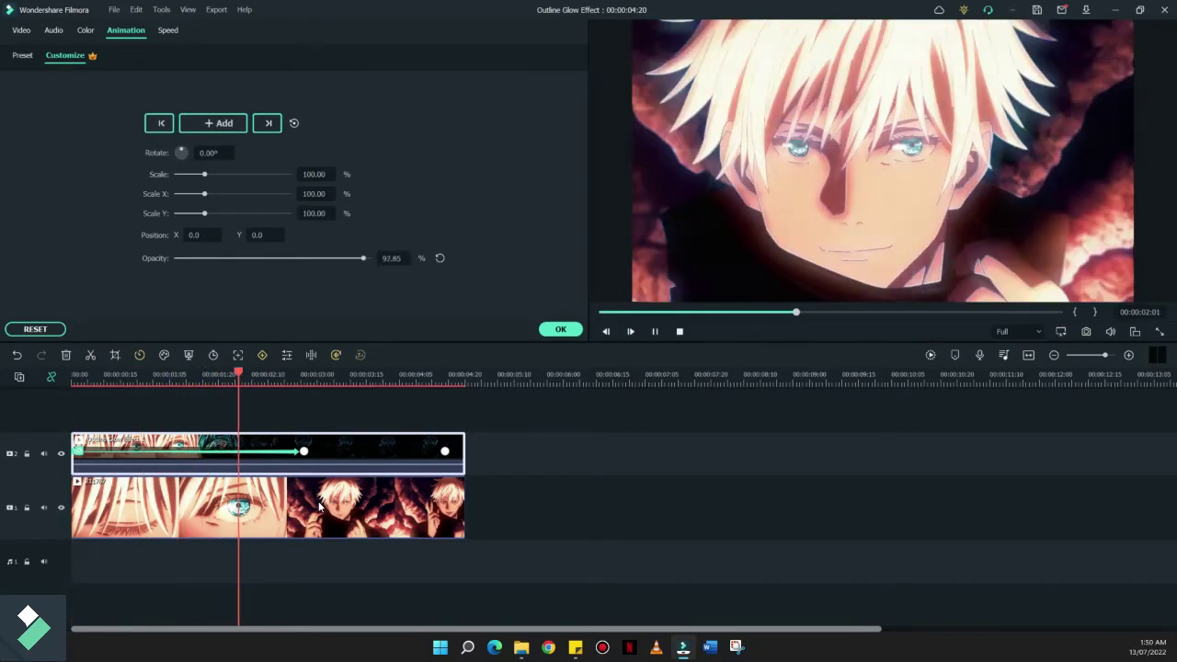
key(space)
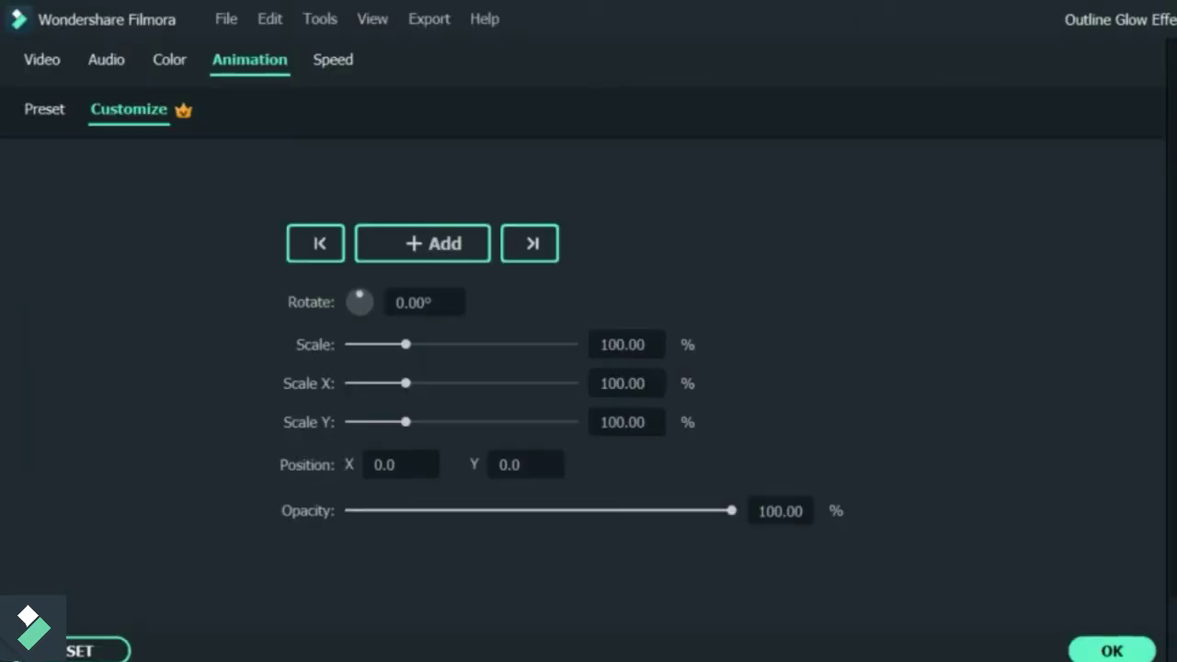
Set the middle keyframe's scale to 120% and lower its opacity.
click(304, 450)
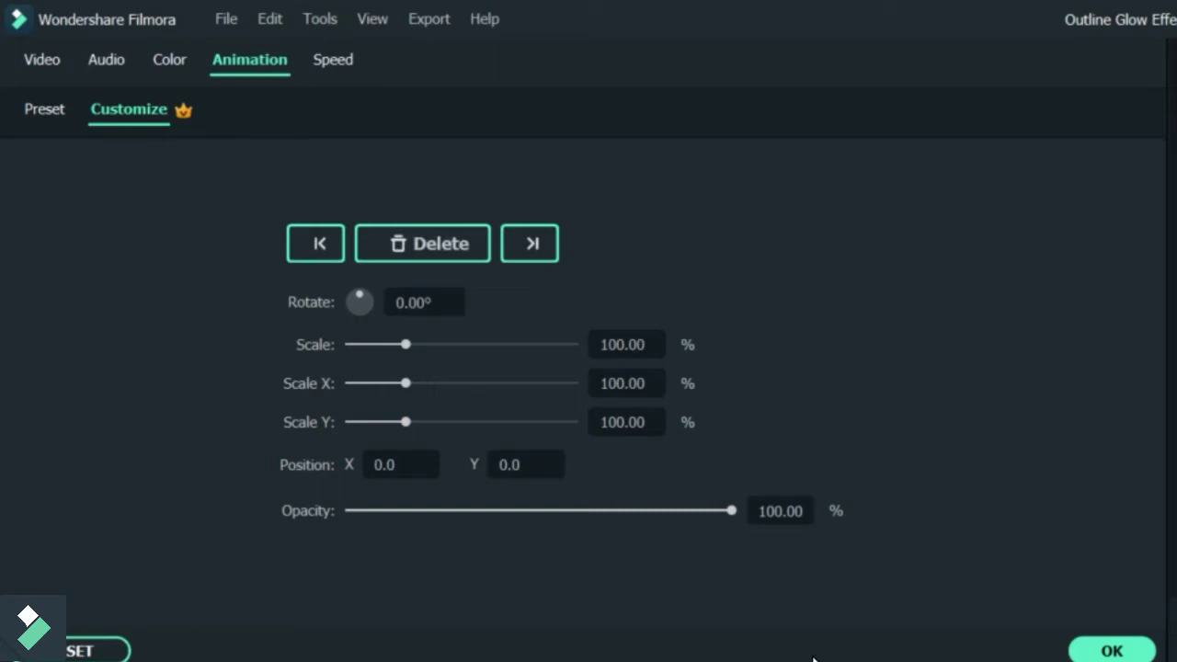
click(626, 344)
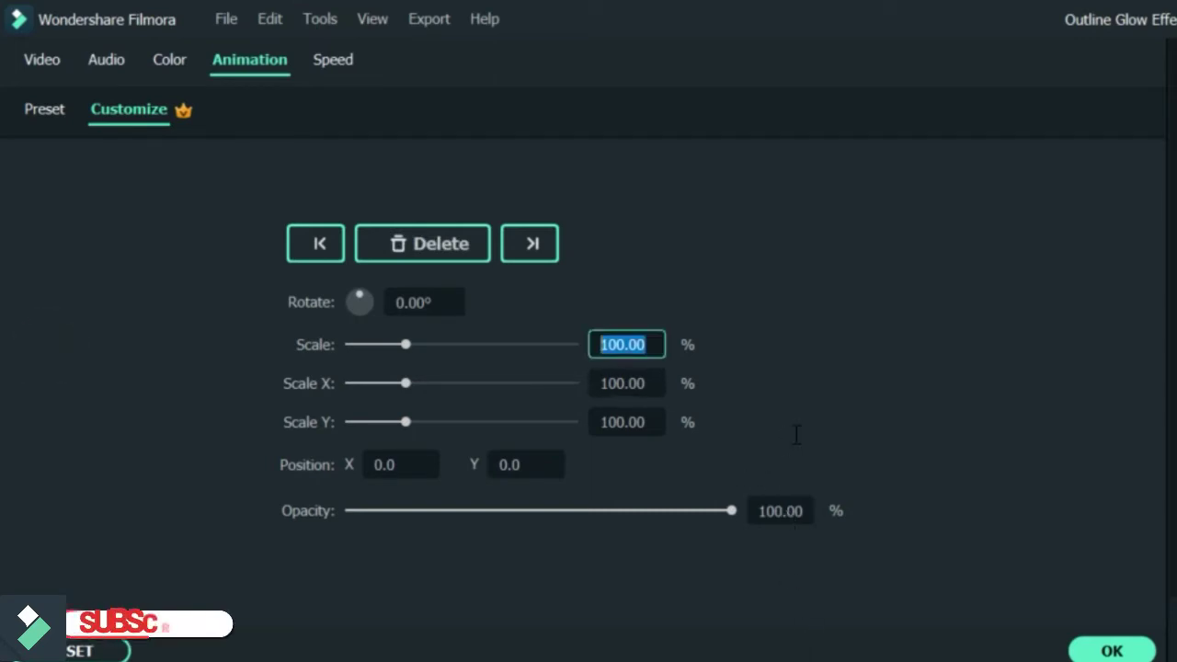
text(1)
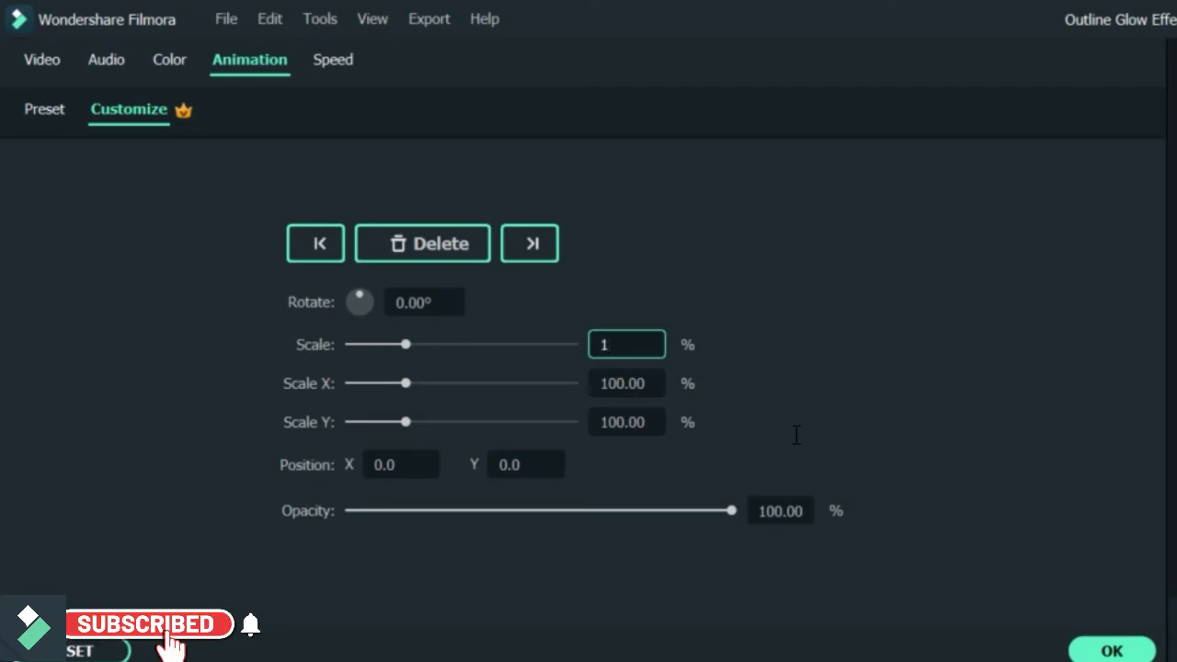
text(29)
key(BackSpace)
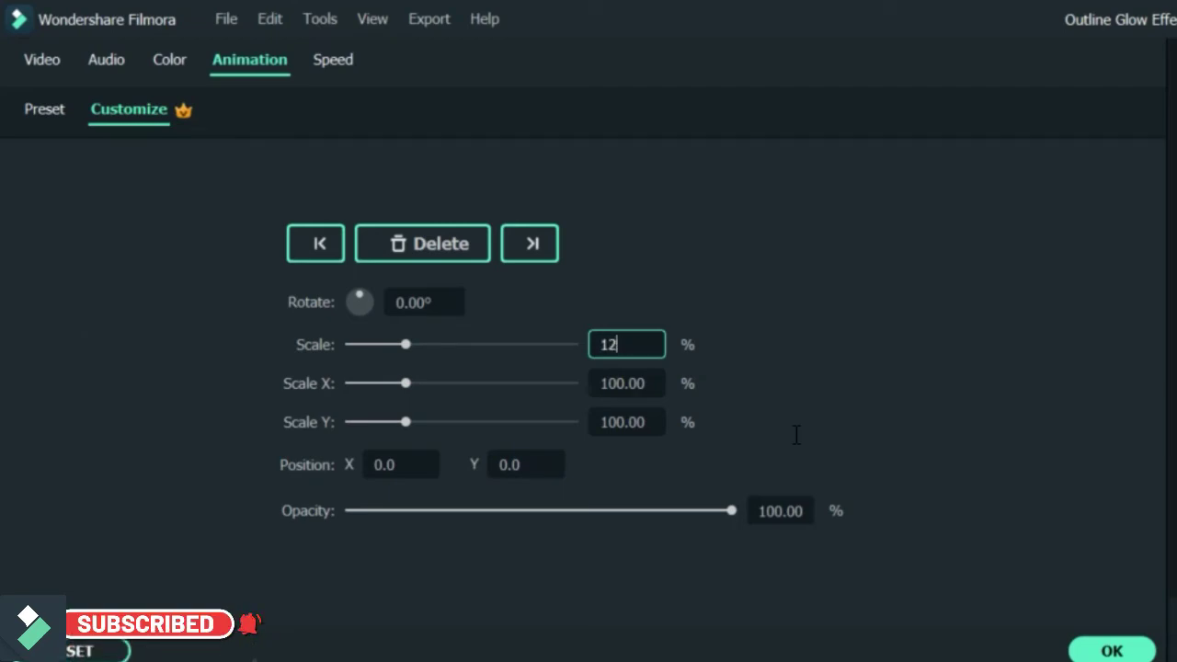
text(0)
key(Return)
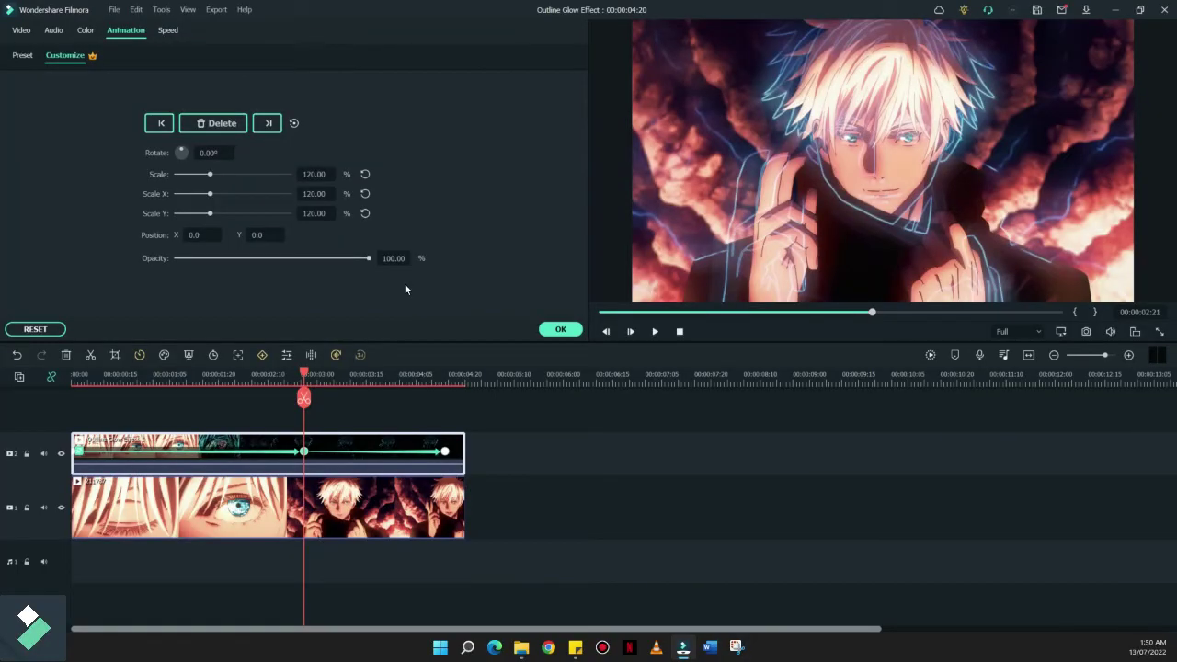
drag(369, 258, 320, 259)
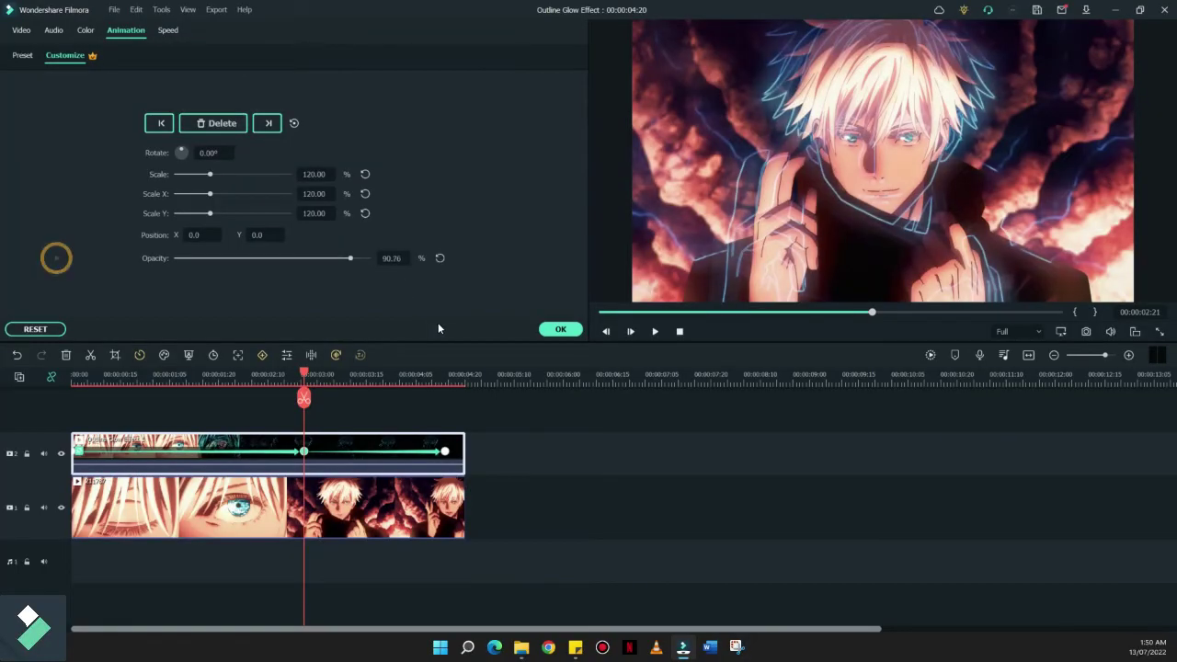
drag(672, 552, 591, 562)
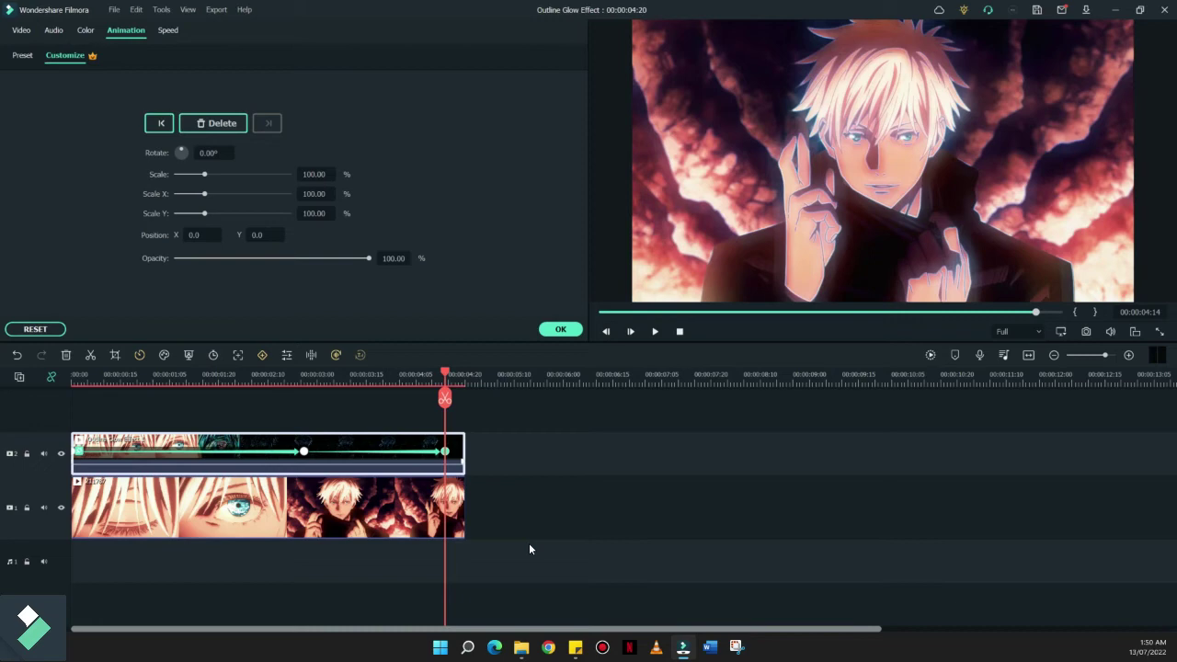
Set the last keyframe's scale to 140%, lower its opacity to about 81%, and accept the animation settings.
click(312, 174)
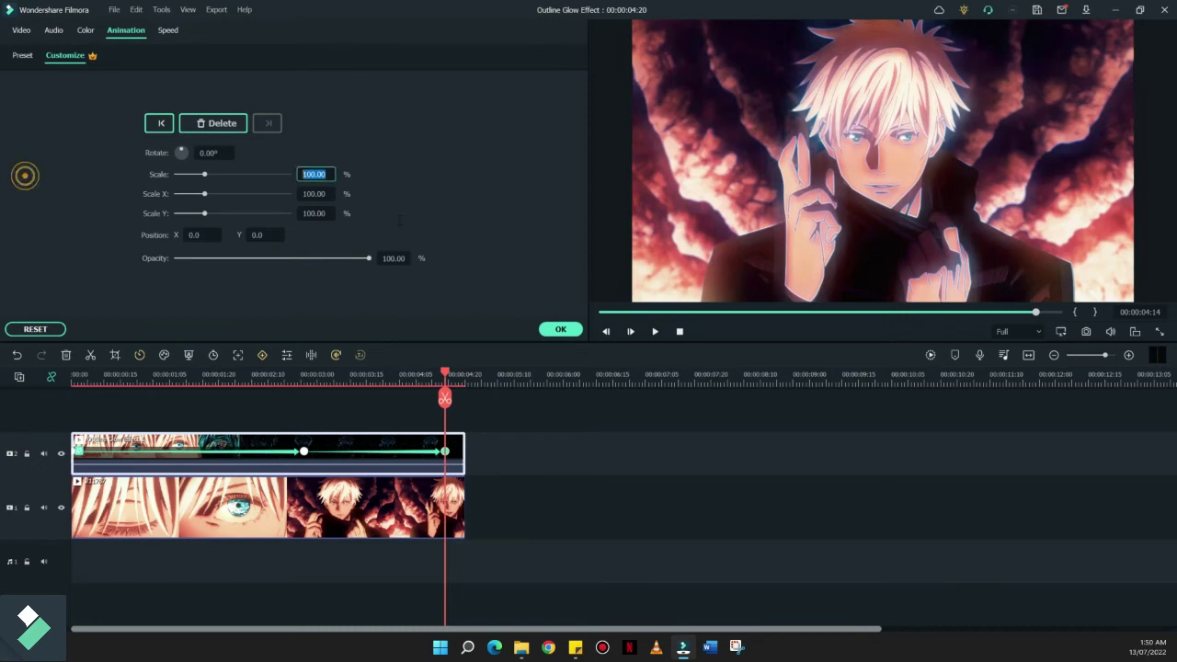
text(14)
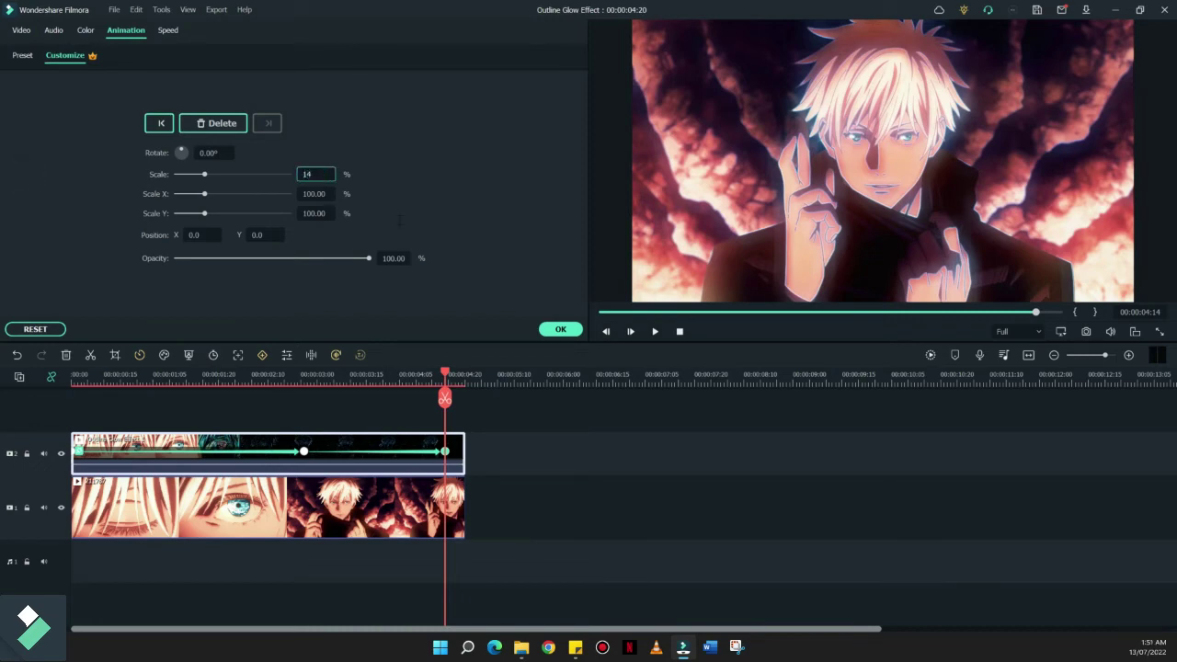
text(0)
key(Return)
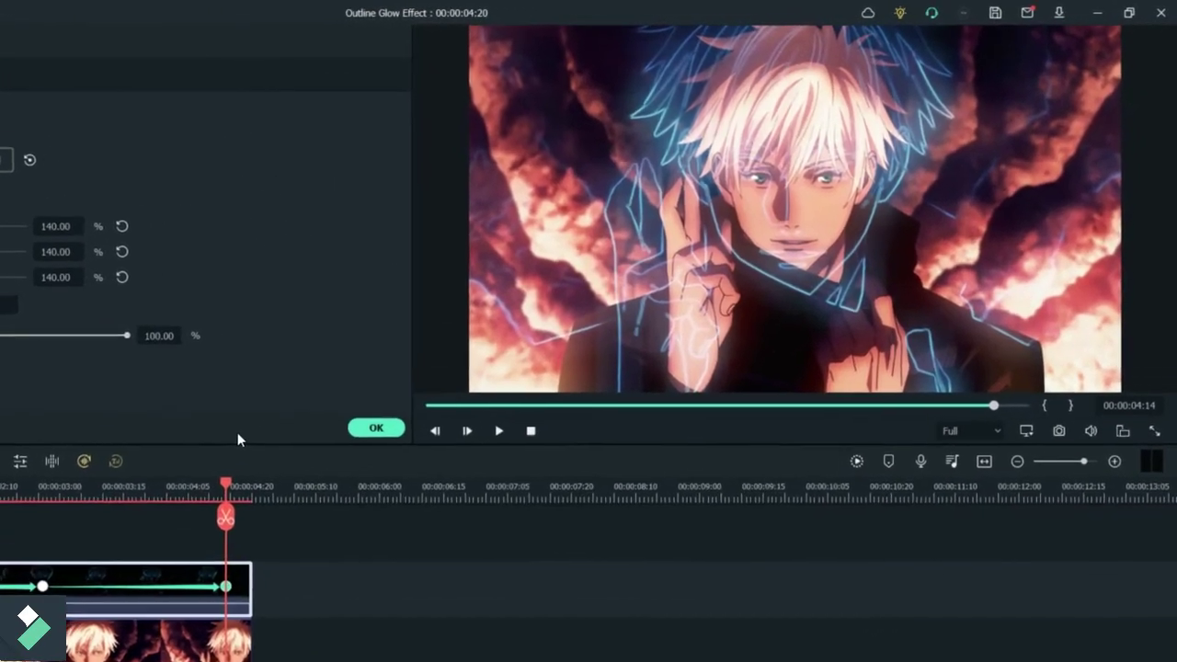
drag(127, 336, 116, 335)
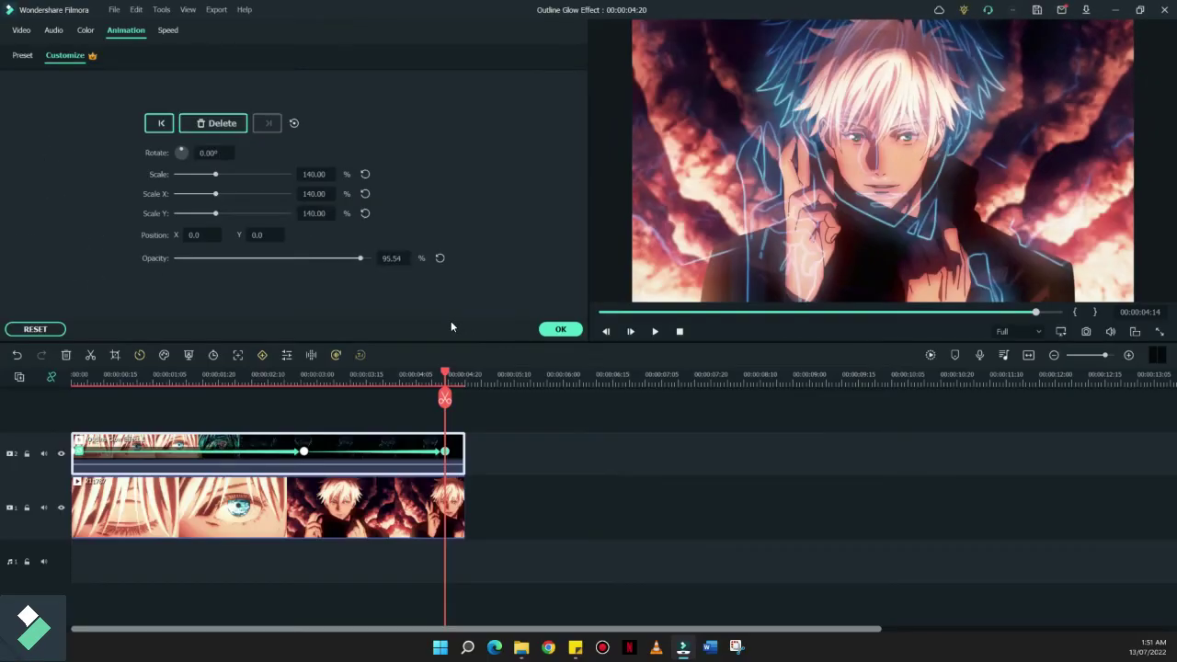
drag(360, 258, 332, 258)
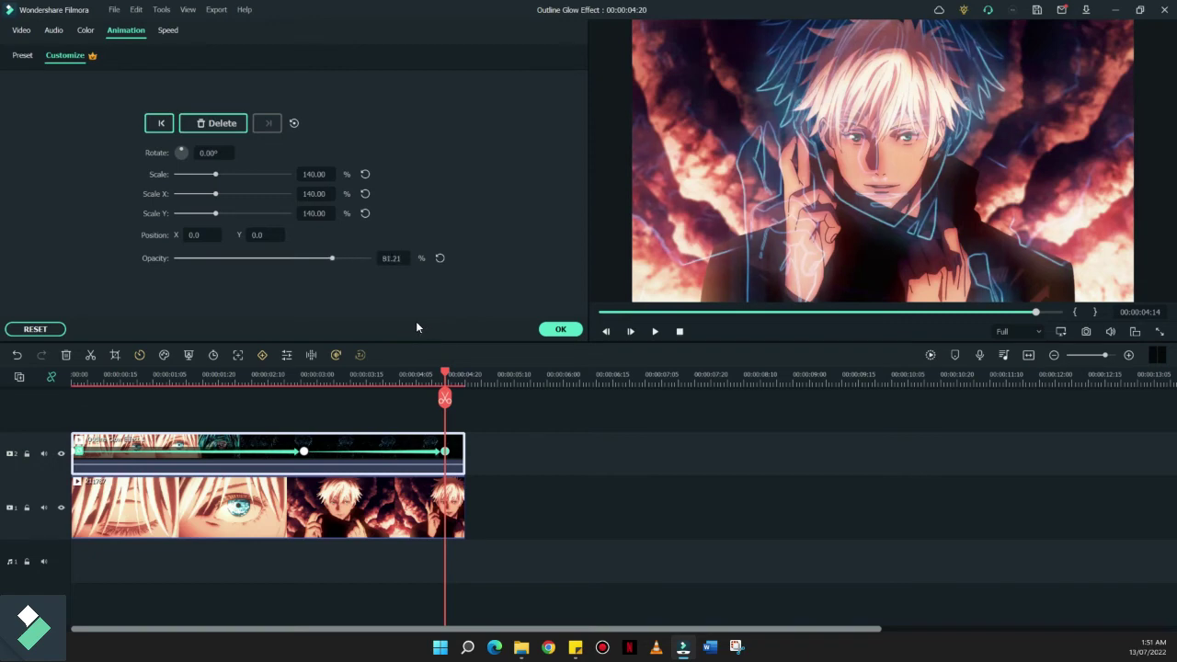
click(560, 328)
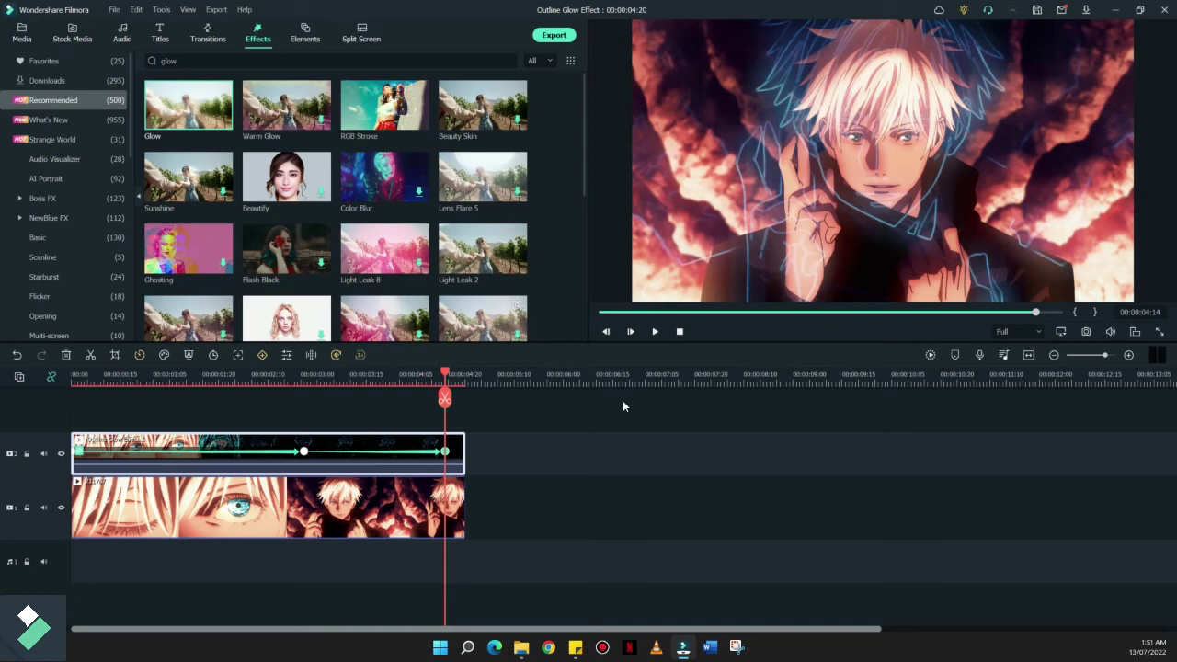
Render the timeline preview and play the finished outline glow animation from the beginning.
key(Return)
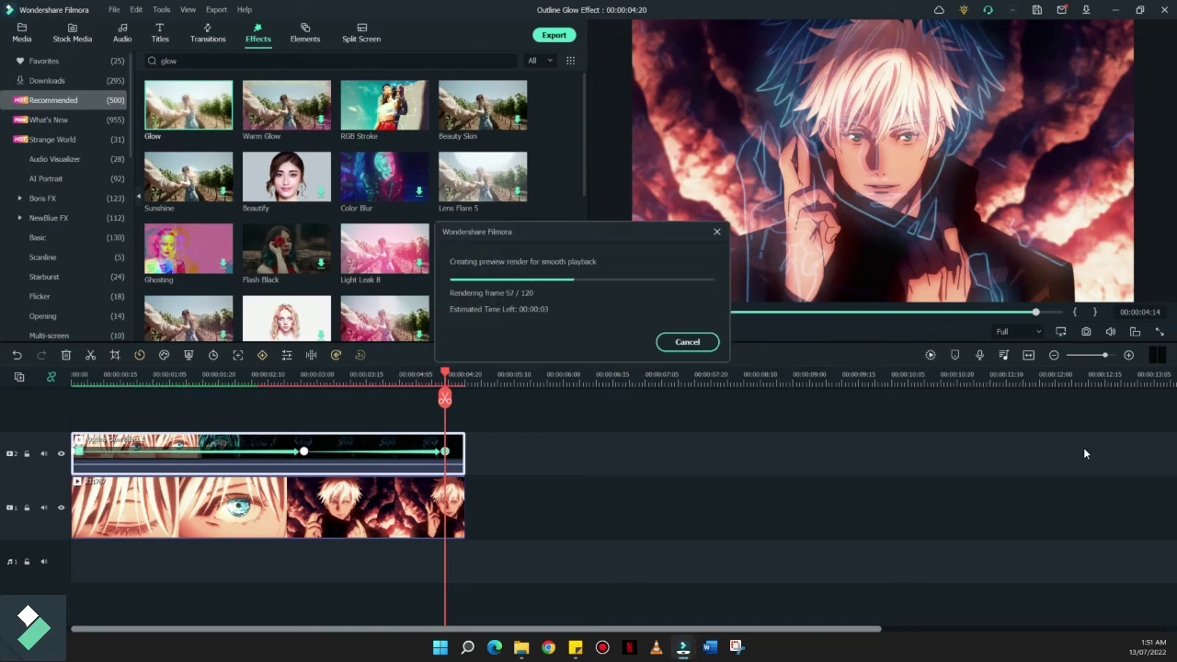
key(Home)
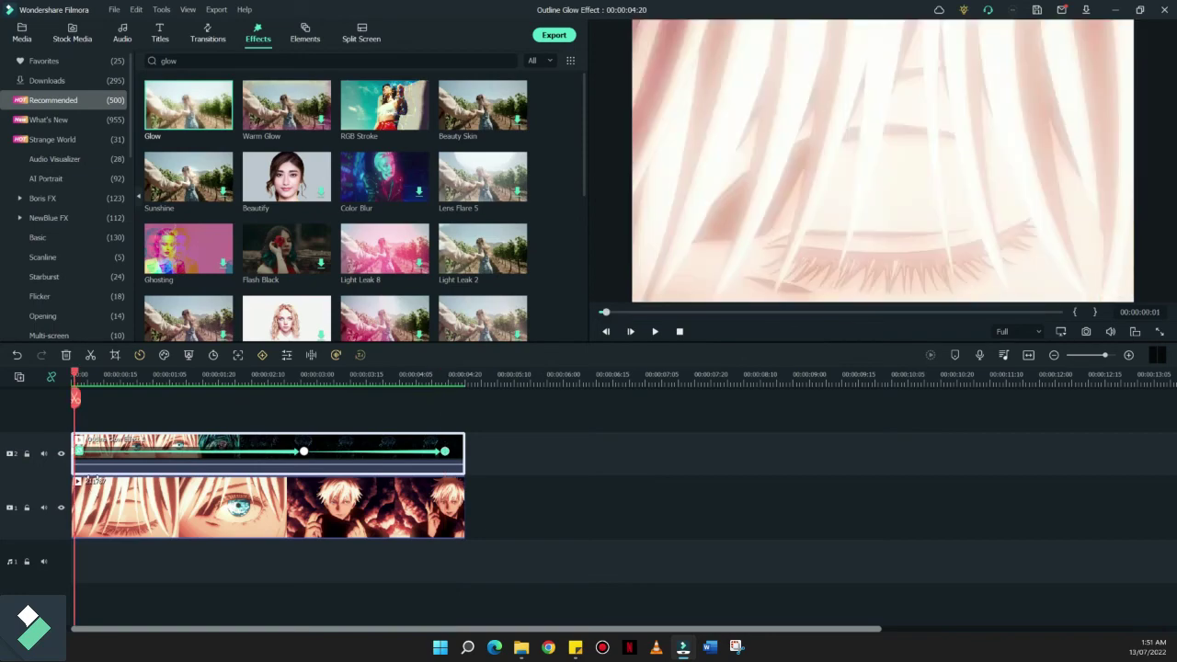
key(space)
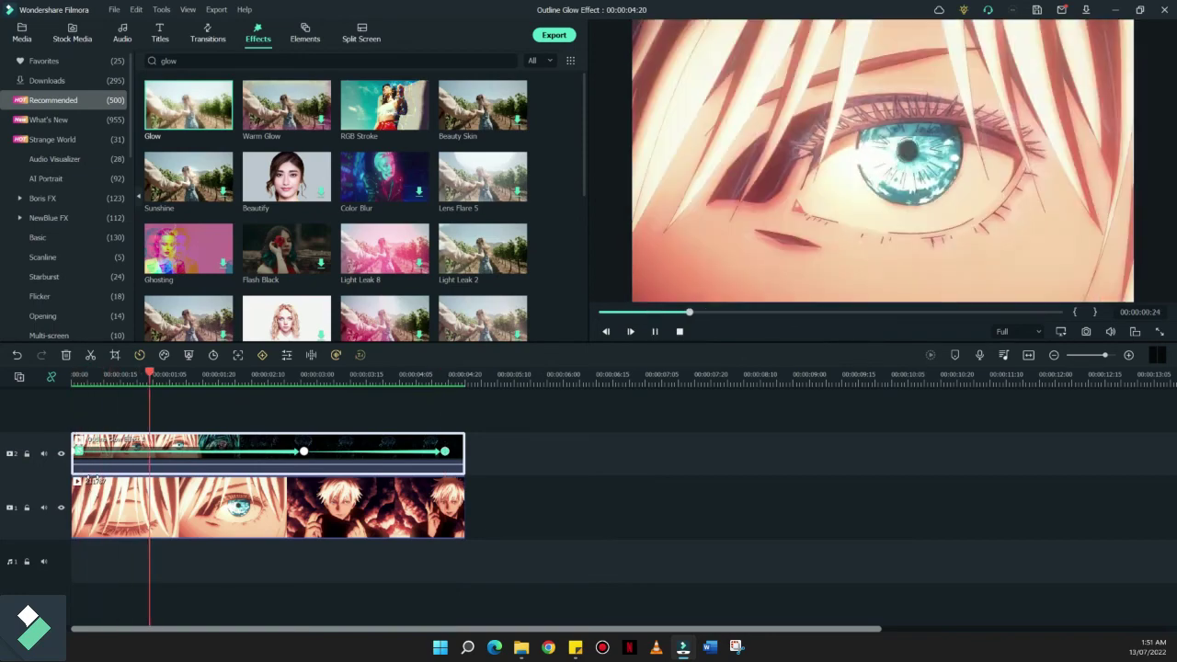